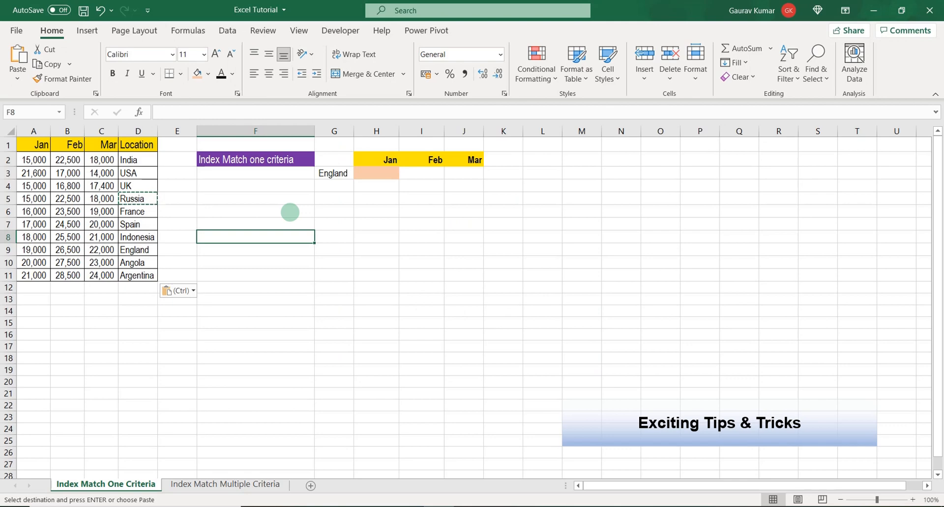
# - Examine the source table's monthly figures, month headers and Location column, and the lookup area in G2:J3
pyautogui.press('Left')
pyautogui.press('Left')
pyautogui.press('Left')
pyautogui.press('Left')
pyautogui.press('Left')
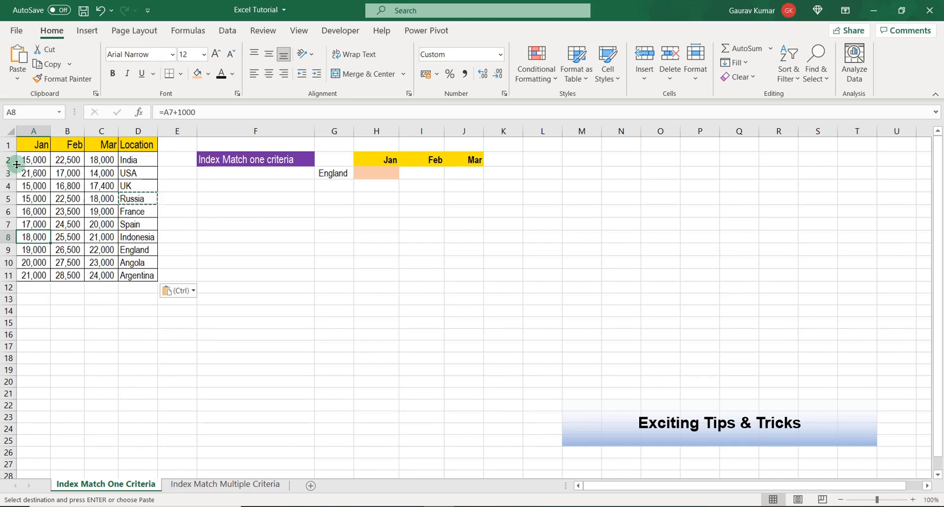
pyautogui.moveTo(25, 160); pyautogui.dragTo(96, 273)
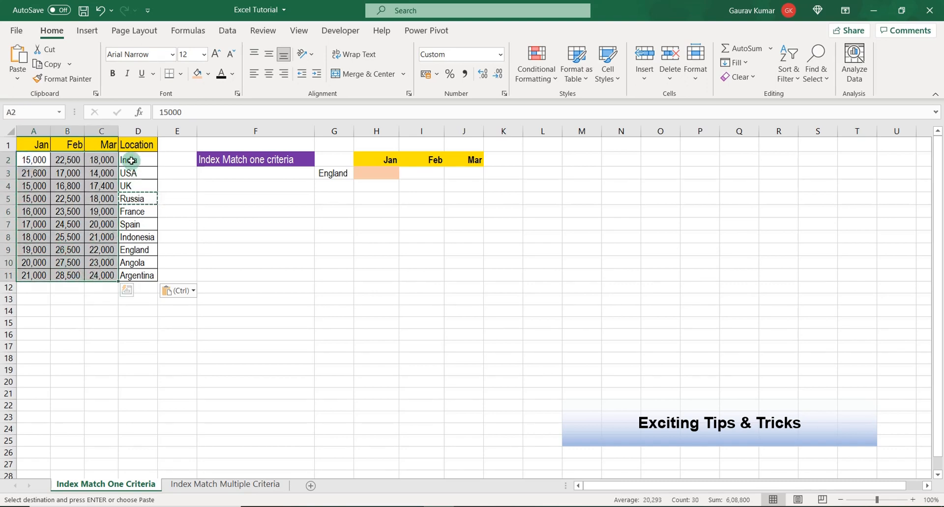
pyautogui.moveTo(130, 160); pyautogui.dragTo(141, 262)
pyautogui.moveTo(49, 146); pyautogui.dragTo(89, 146)
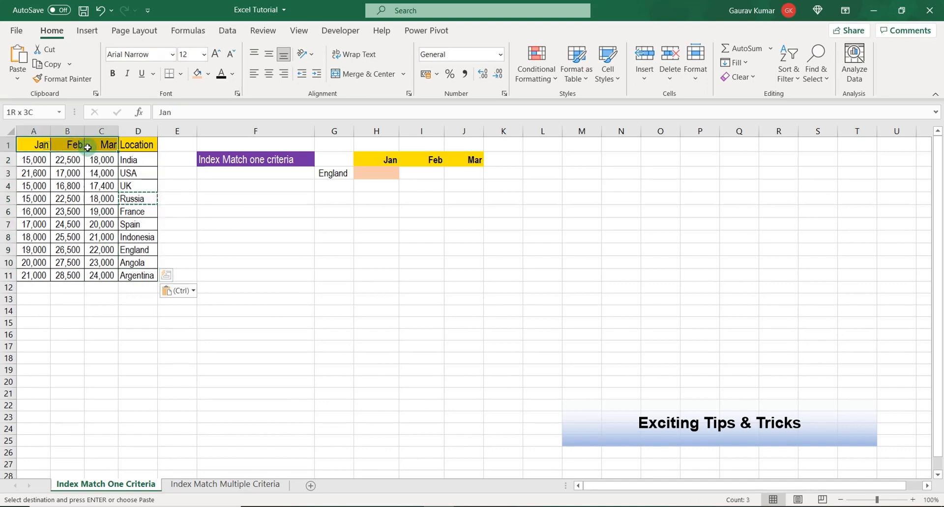
pyautogui.moveTo(344, 161); pyautogui.dragTo(474, 175)
pyautogui.click(371, 172)
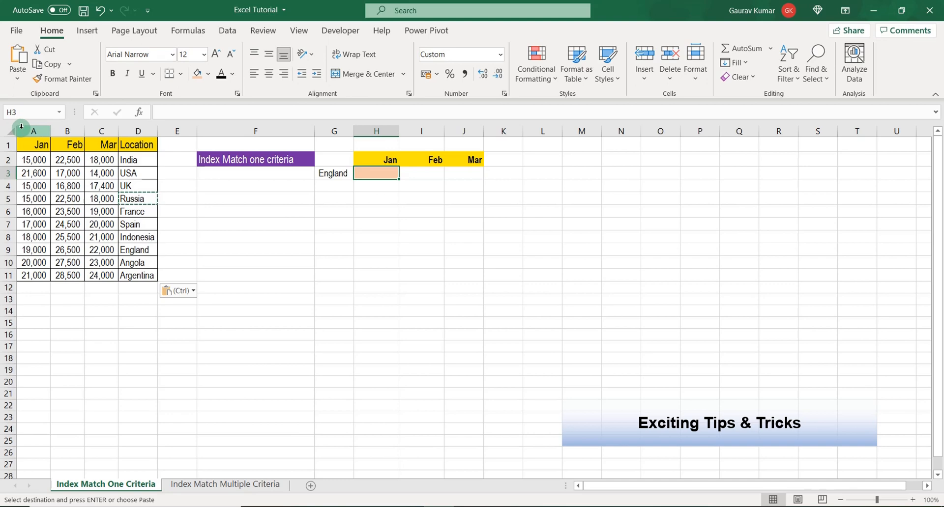
pyautogui.moveTo(21, 126); pyautogui.dragTo(129, 139)
pyautogui.click(131, 146)
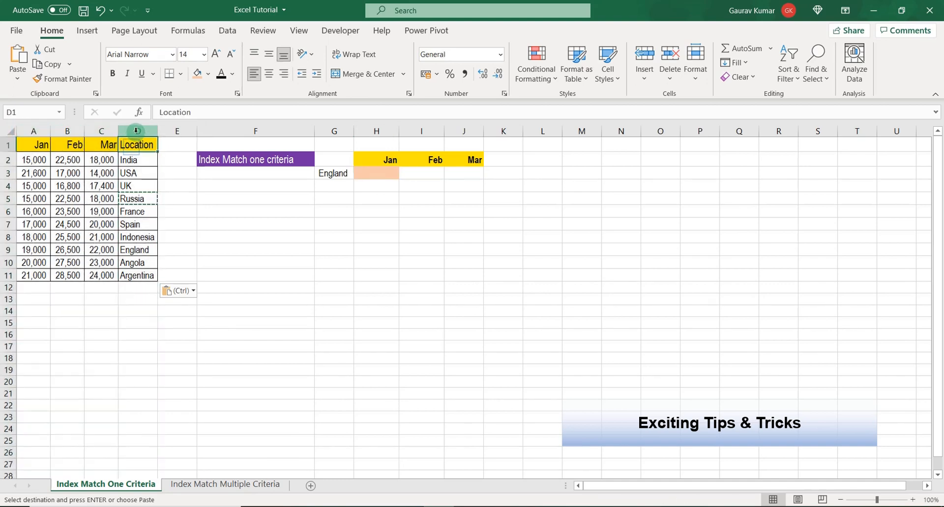
pyautogui.click(136, 130)
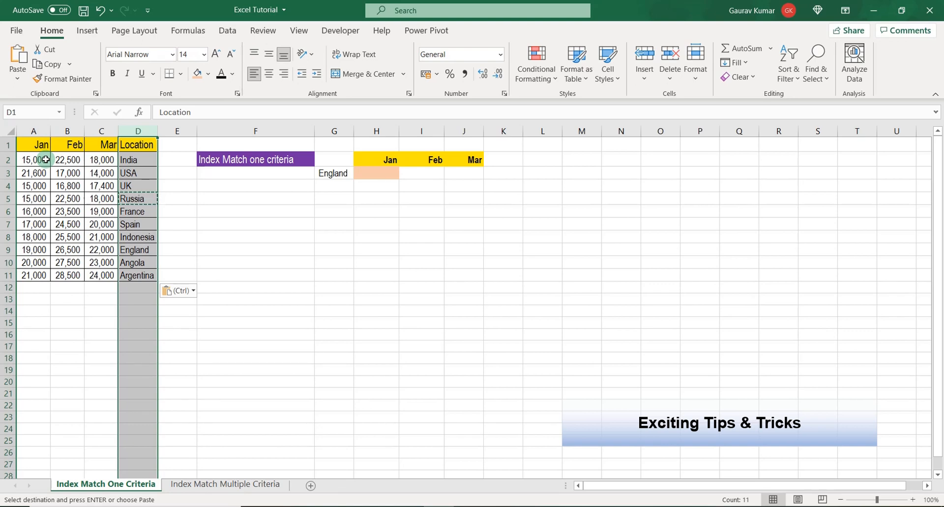
# - Start an INDEX formula in H3 with the absolute range $A$2:$C$11 as its array
pyautogui.click(369, 169)
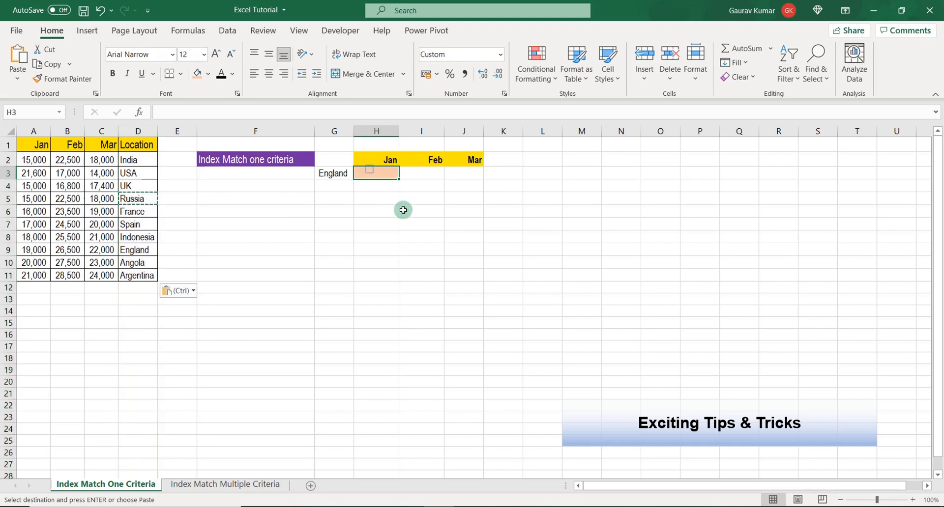
pyautogui.write('=ind')
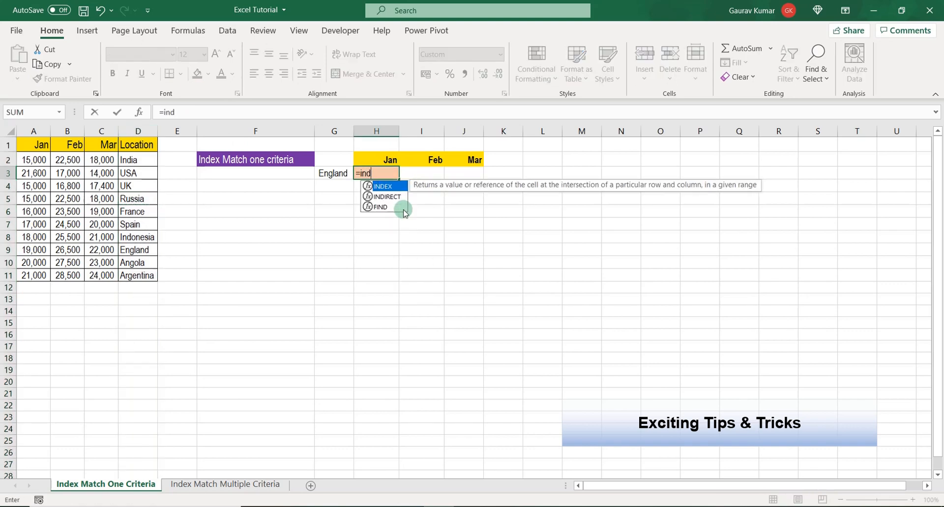
pyautogui.press('Tab')
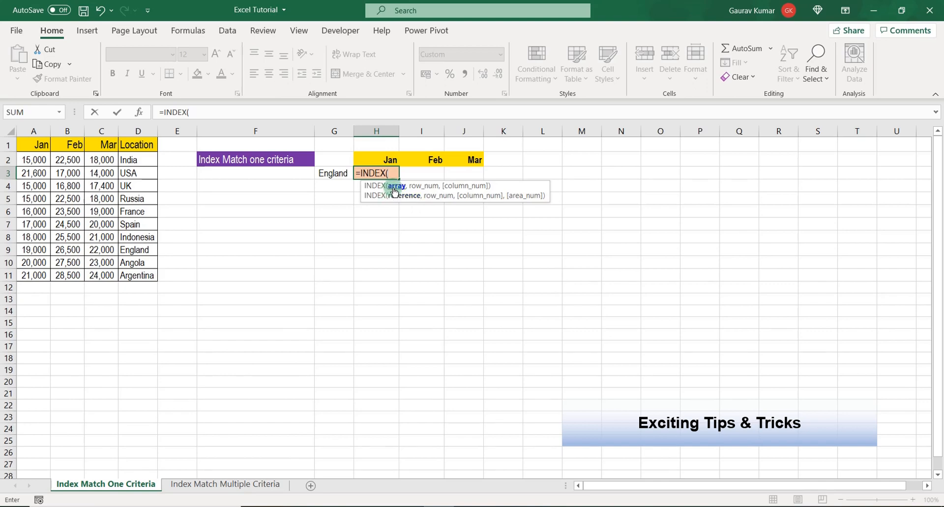
pyautogui.moveTo(34, 159); pyautogui.dragTo(105, 271)
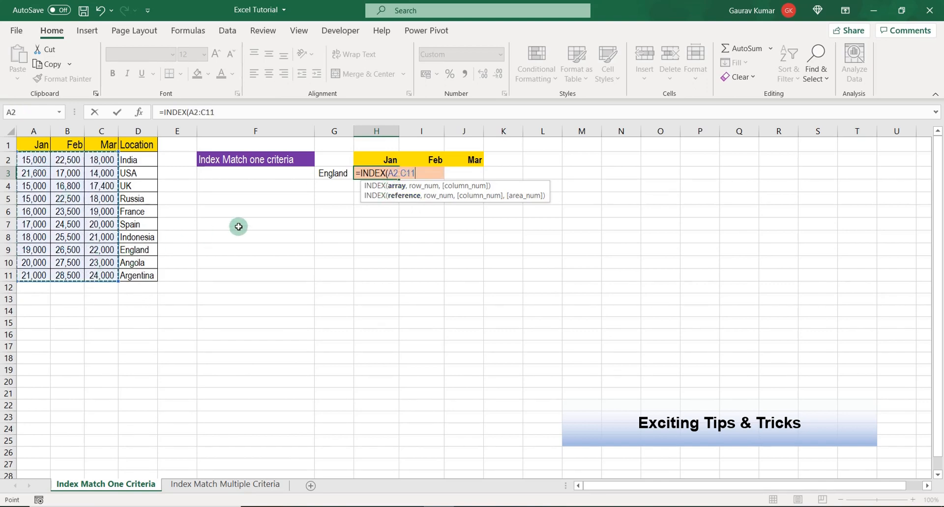
pyautogui.press('F4')
pyautogui.write(',')
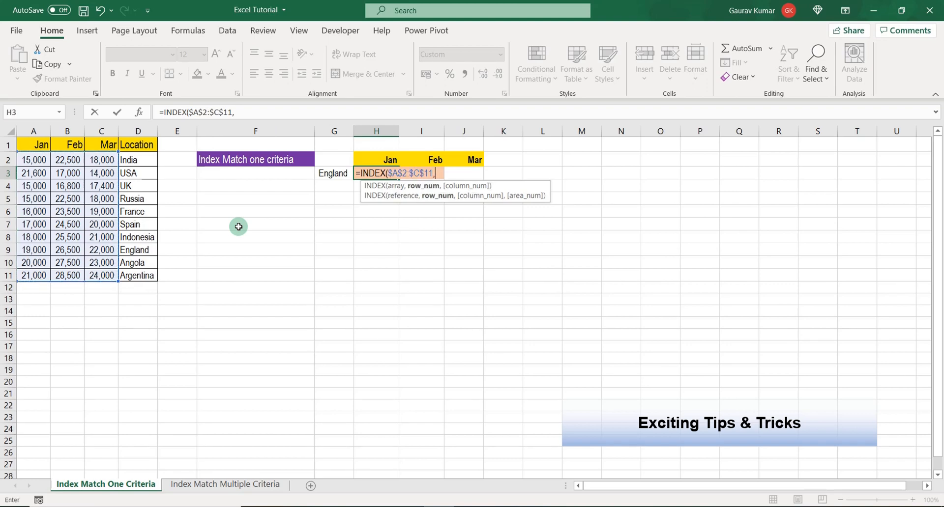
# - Add a MATCH function as the row number argument, with column-locked $G3 as its lookup value
pyautogui.write('MATCH(')
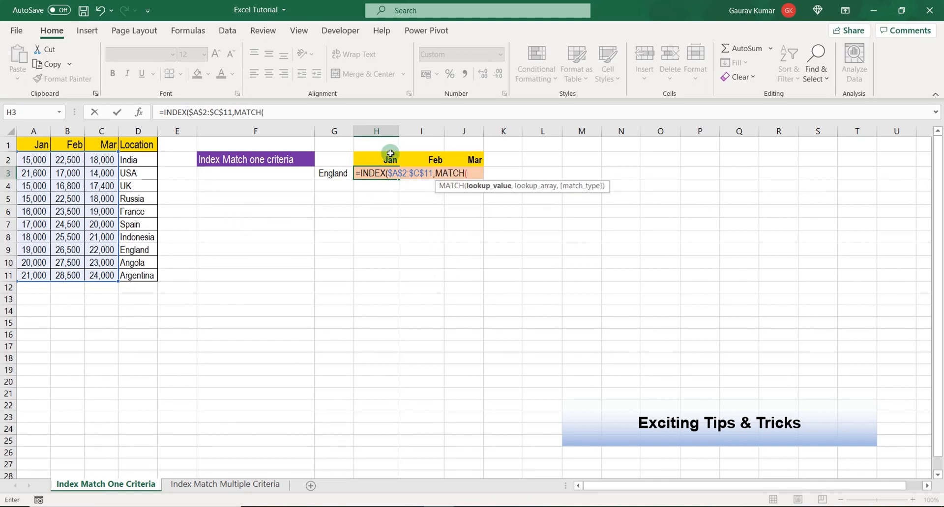
pyautogui.click(328, 174)
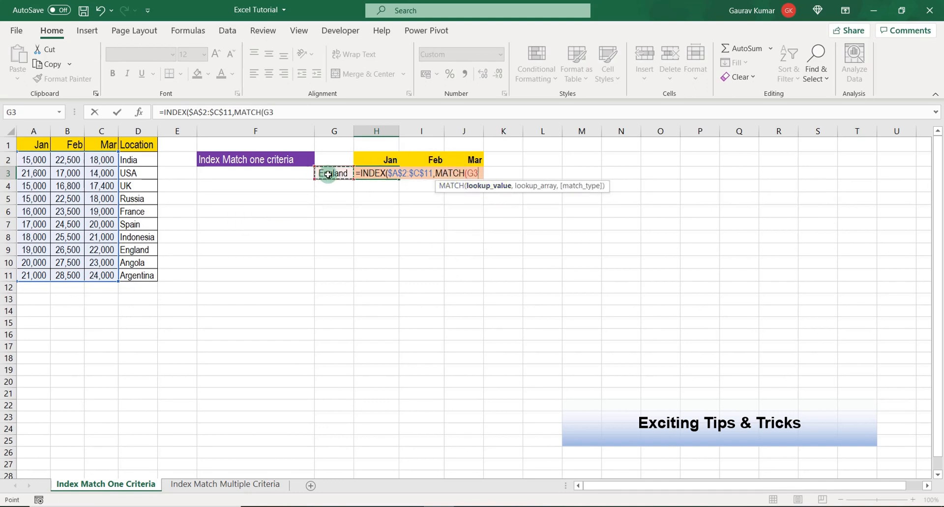
pyautogui.press('F4')
pyautogui.press('F4')
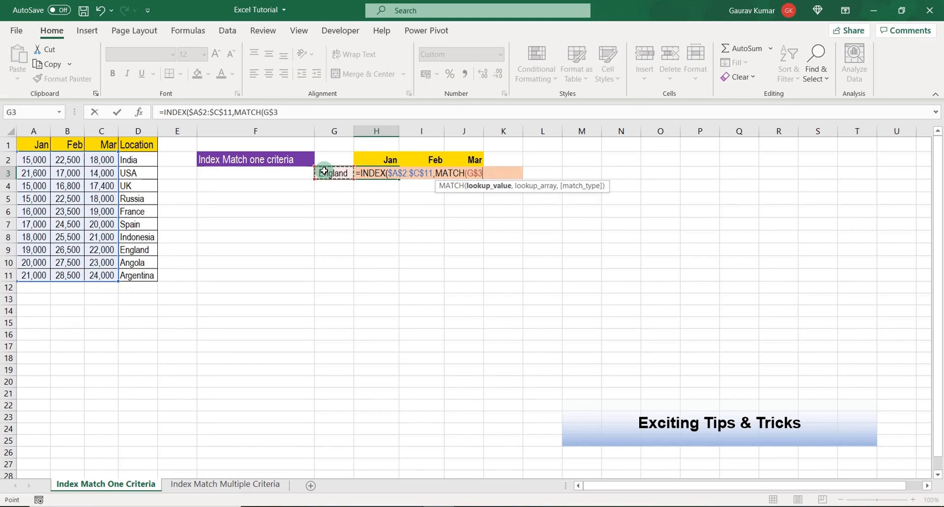
pyautogui.write(',')
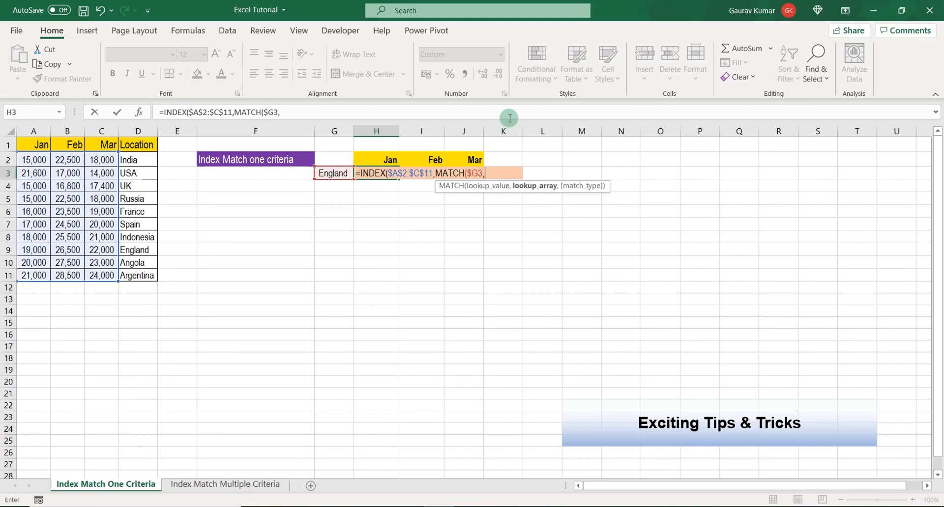
# - Complete the row MATCH with the absolute lookup array $D$2:$D$11 and match type 0 for an exact match
pyautogui.moveTo(143, 160); pyautogui.dragTo(142, 278)
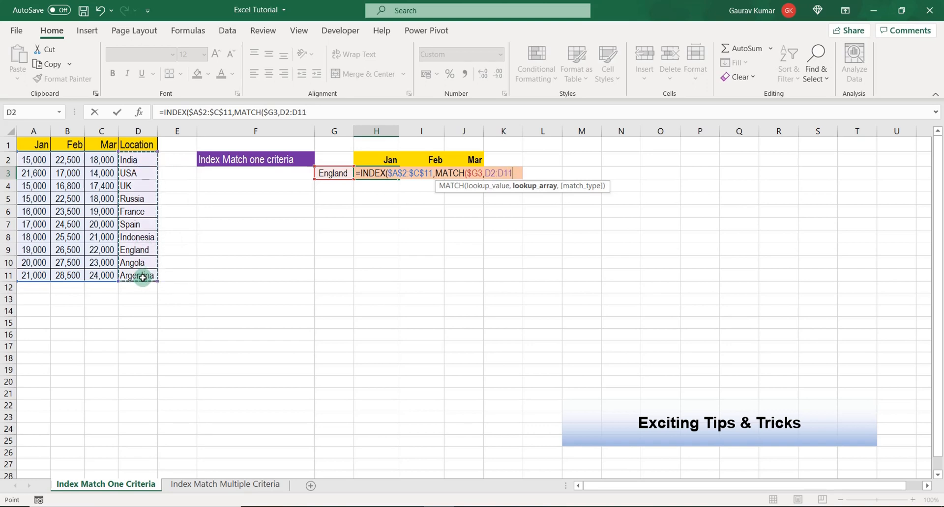
pyautogui.press('F4')
pyautogui.press('F4')
pyautogui.press('F4')
pyautogui.press('F4')
pyautogui.press('F4')
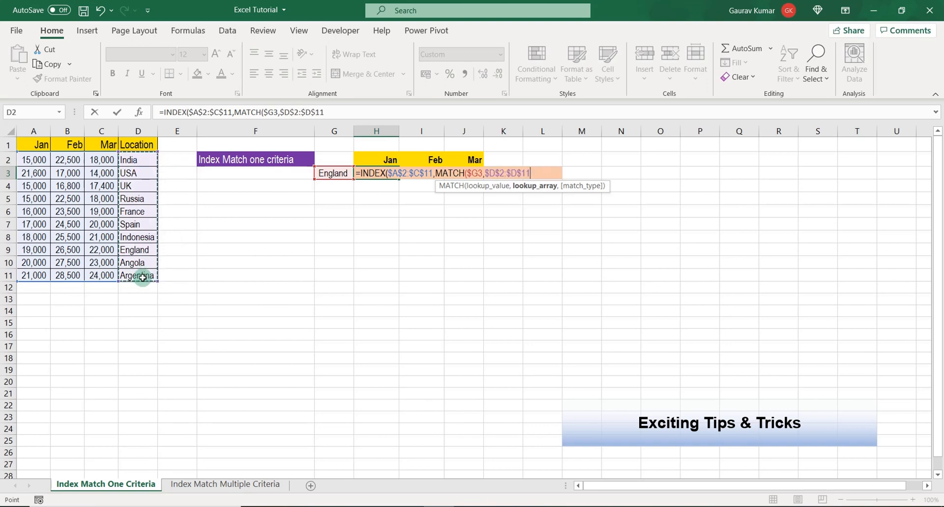
pyautogui.write(',')
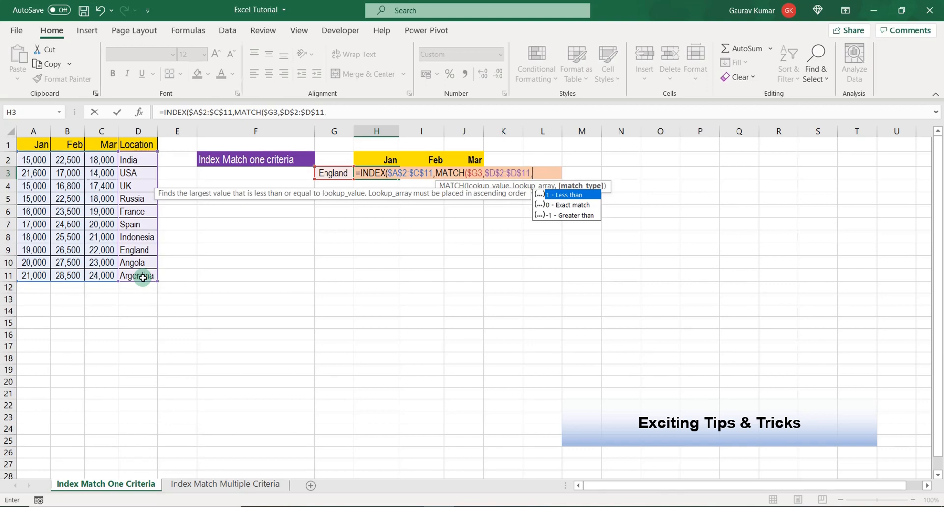
pyautogui.write('0)')
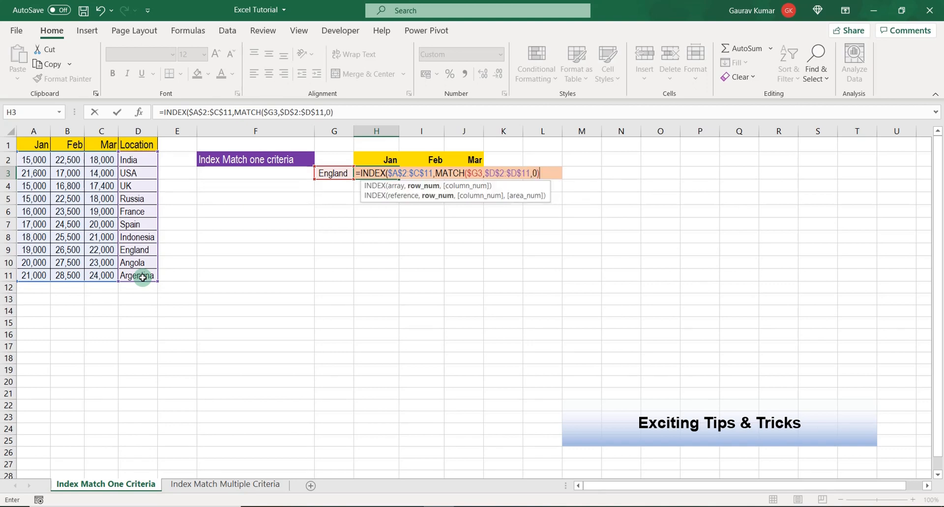
# - Add a second MATCH as the column number argument, with row-locked H$2 as its lookup value
pyautogui.write(',')
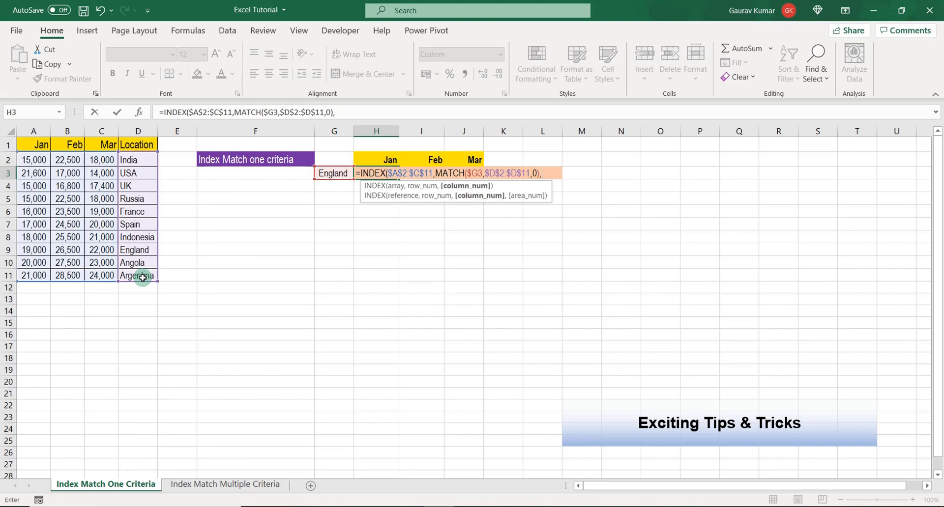
pyautogui.write('MATCH(')
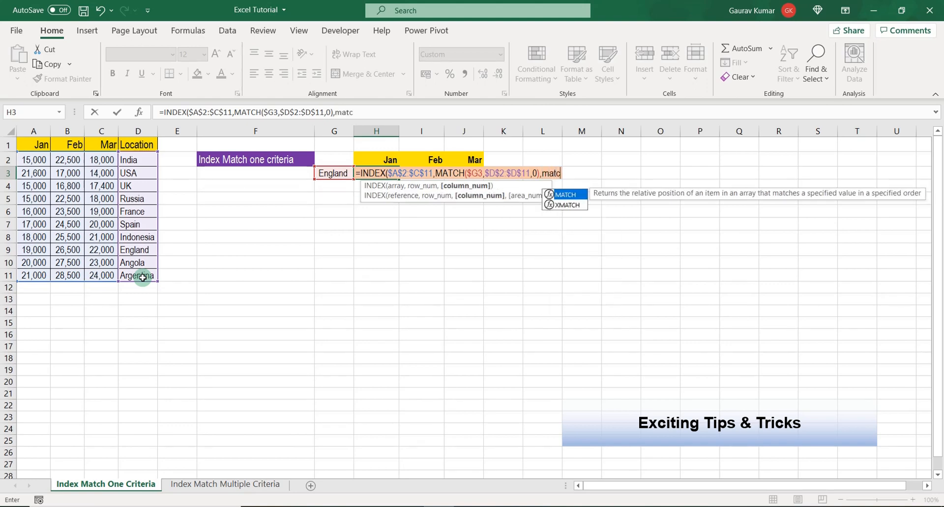
pyautogui.click(360, 161)
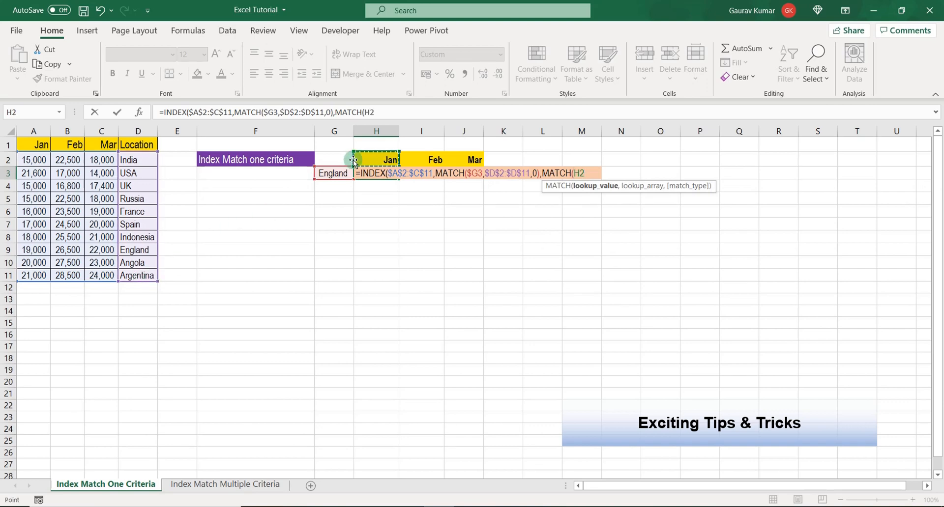
pyautogui.press('F4')
pyautogui.press('F4')
pyautogui.write(',')
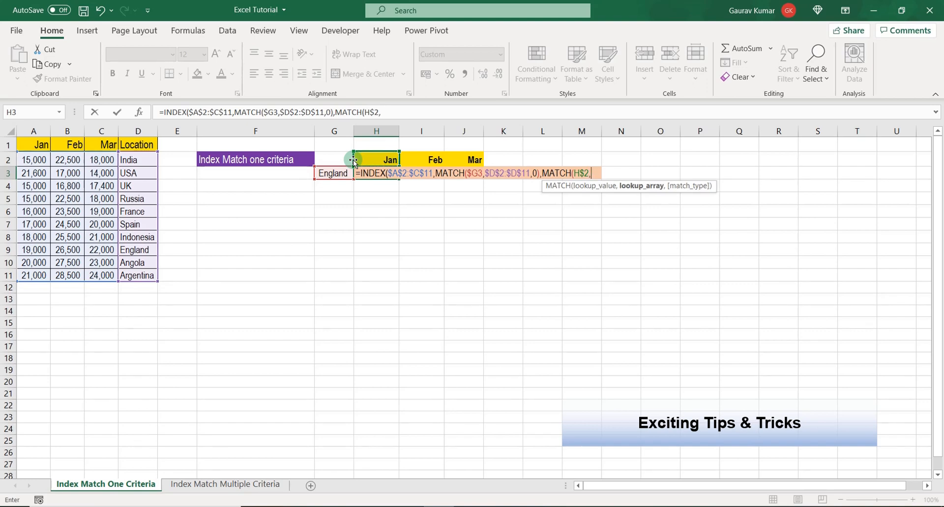
# - Finish the column MATCH with lookup array $A$1:$C$1 and match type 0, and enter the completed formula in H3
pyautogui.moveTo(34, 144); pyautogui.dragTo(92, 144)
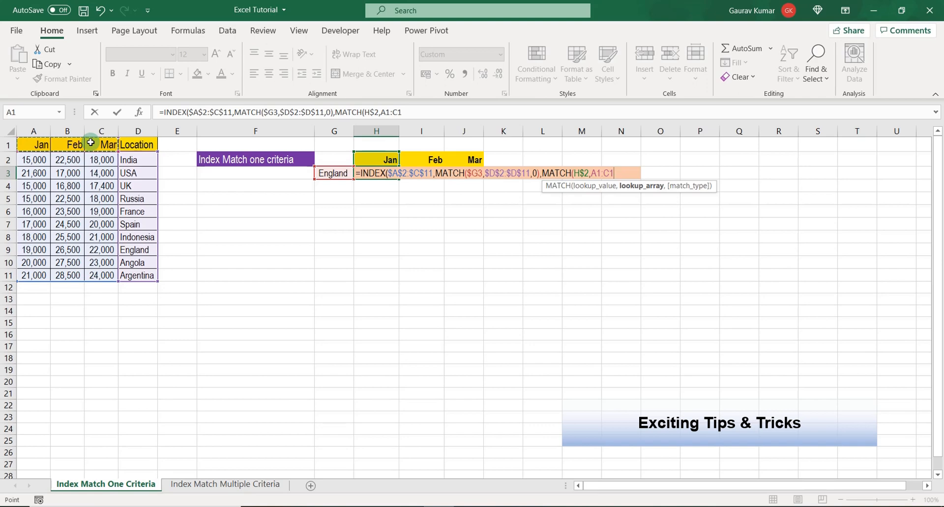
pyautogui.press('F4')
pyautogui.write(',0')
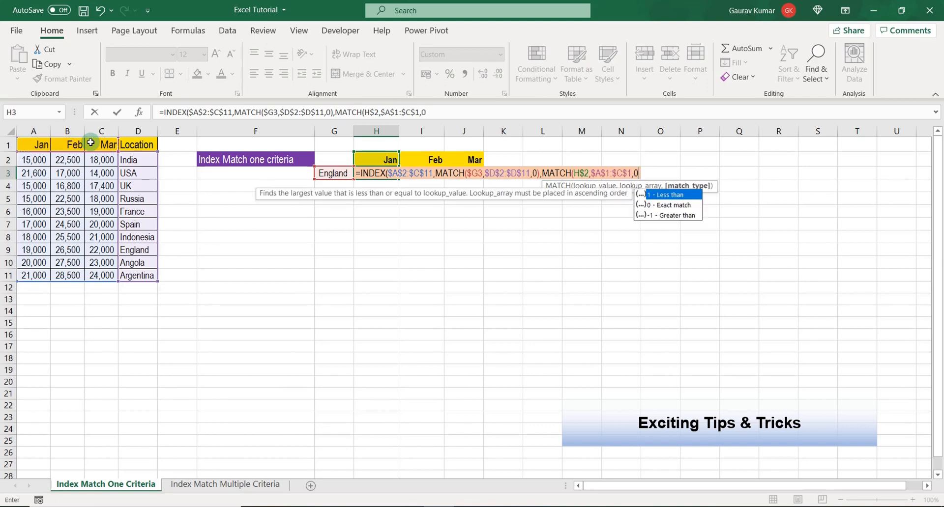
pyautogui.write(')')
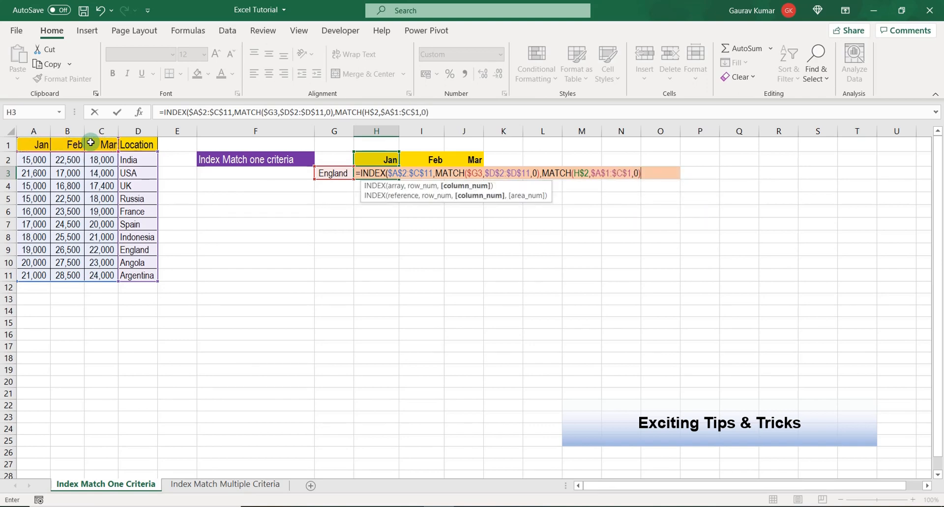
pyautogui.write(')')
pyautogui.press('Return')
# - Copy the formula in H3 across to the Feb and Mar cells I3:J3, pasting formulas only
pyautogui.press('Up')
pyautogui.hotkey('ctrl', 'c')
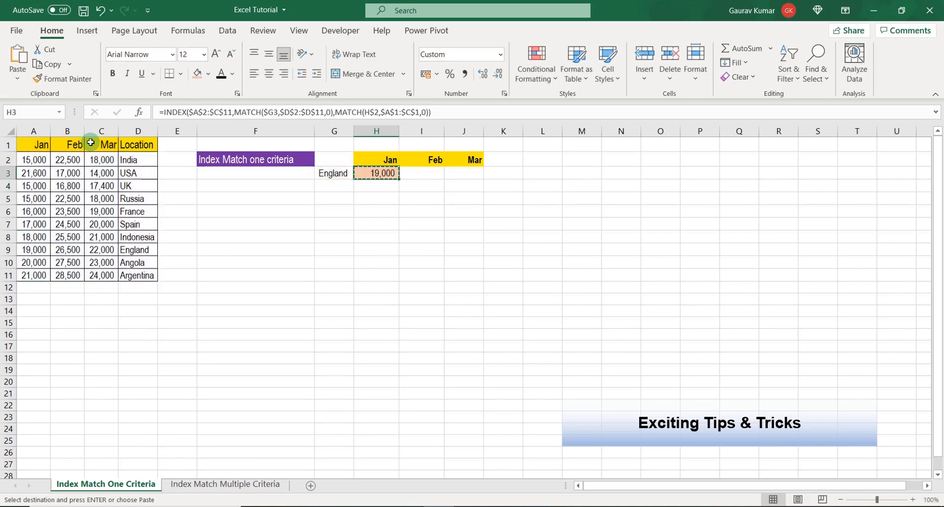
pyautogui.hotkey('shift', 'Right')
pyautogui.hotkey('shift', 'Right')
pyautogui.hotkey('ctrl', 'alt', 'v')
pyautogui.press('f')
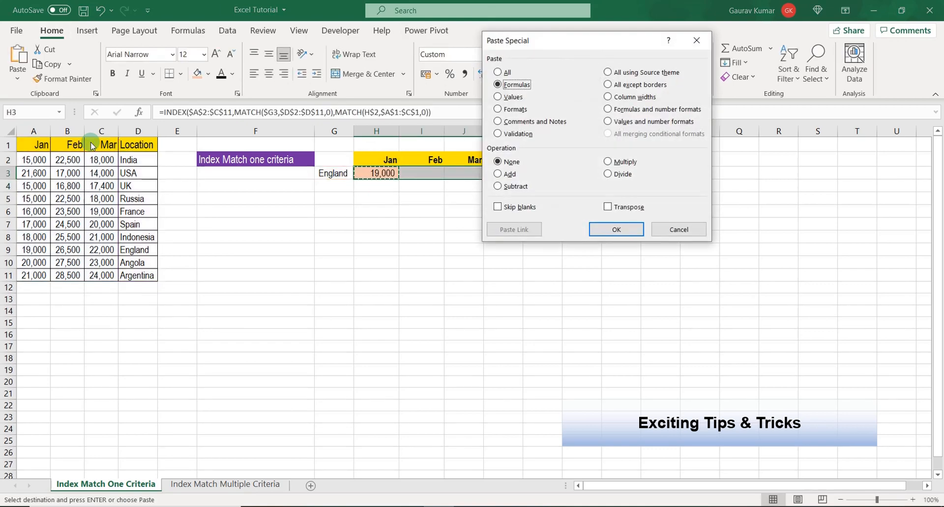
pyautogui.press('Return')
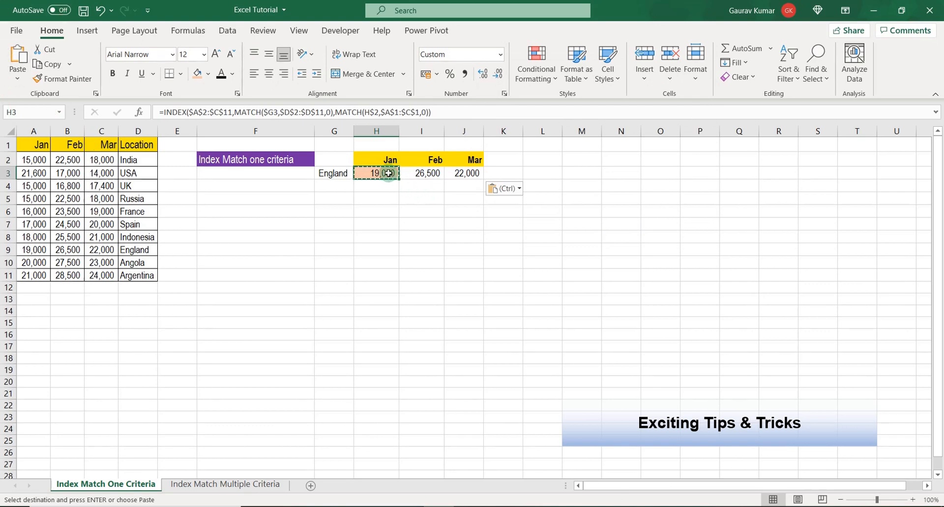
# - Check the formulas in I3 and J3 and compare the results with the England row of the source table
pyautogui.click(426, 174)
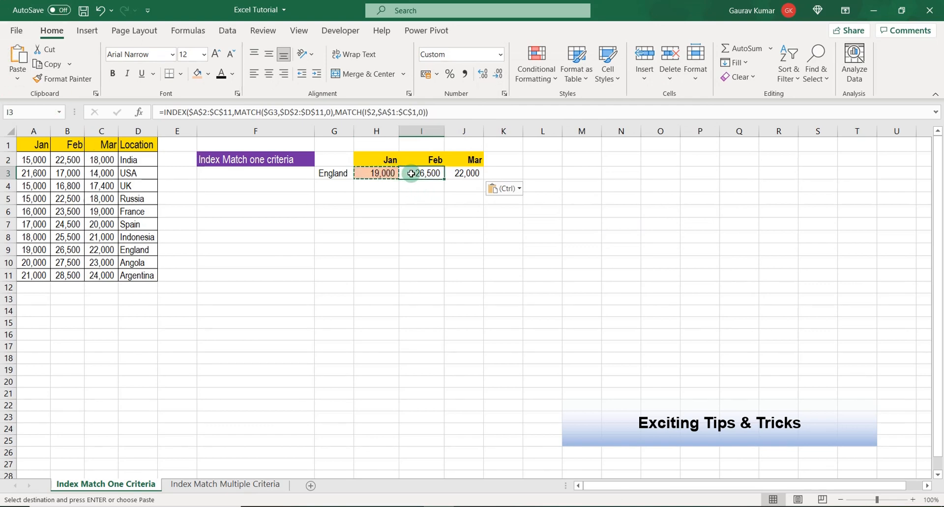
pyautogui.click(467, 173)
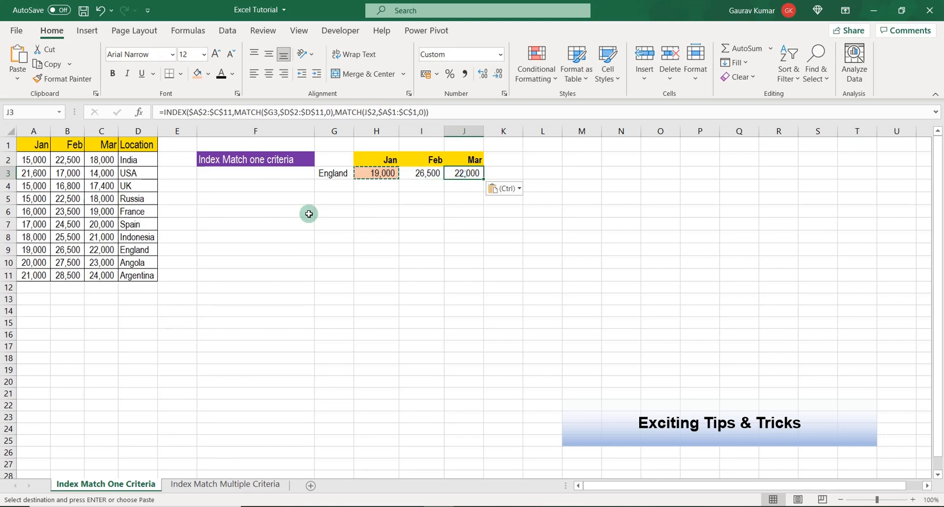
pyautogui.click(147, 249)
pyautogui.click(29, 249)
pyautogui.moveTo(59, 250); pyautogui.dragTo(94, 250)
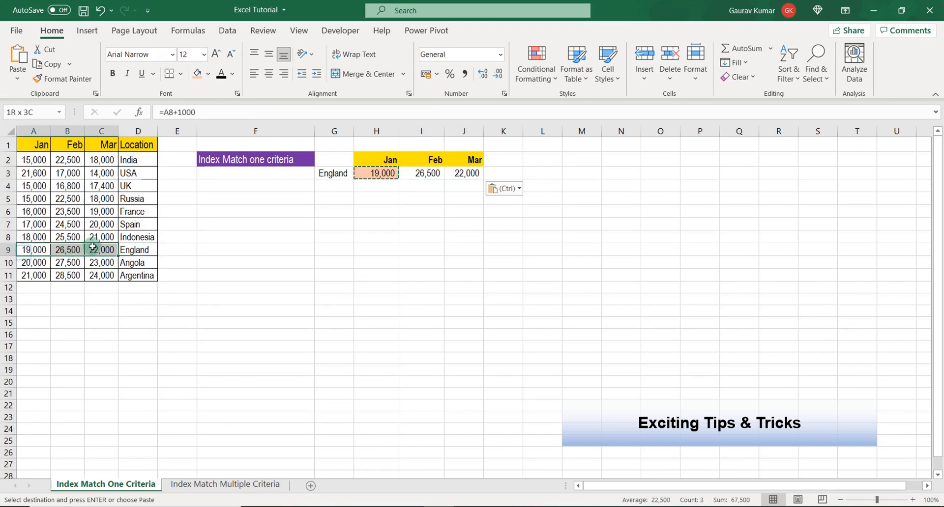
# - Change the lookup location in G3 to Spain and select H3 to check its formula
pyautogui.click(329, 174)
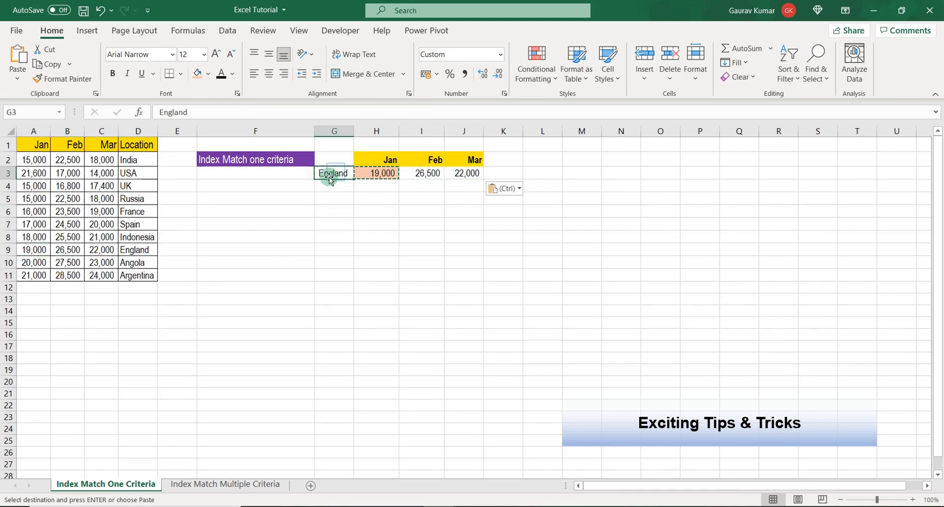
pyautogui.write('Spain')
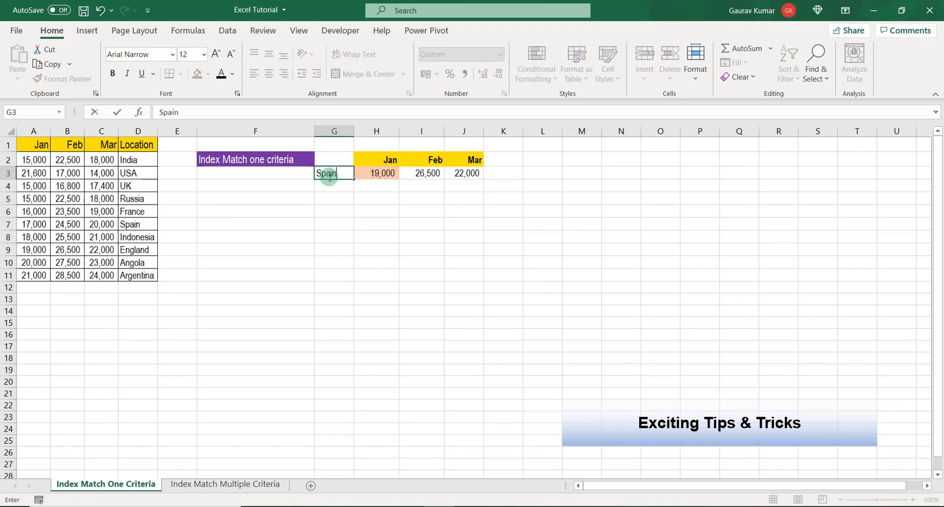
pyautogui.press('Return')
pyautogui.press('Up')
pyautogui.press('Right')
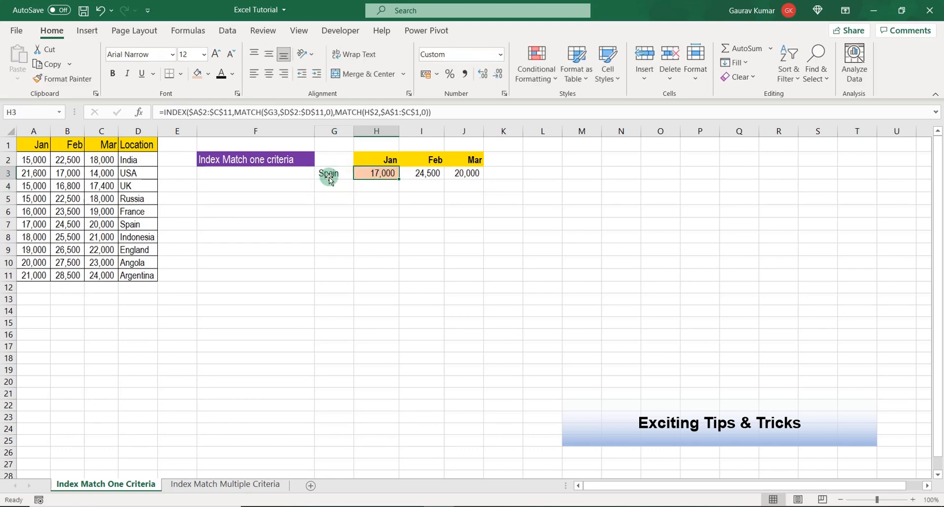
# - Check the formulas in I3 and J3 and compare the looked-up results with the Spain row of the source table
pyautogui.press('Right')
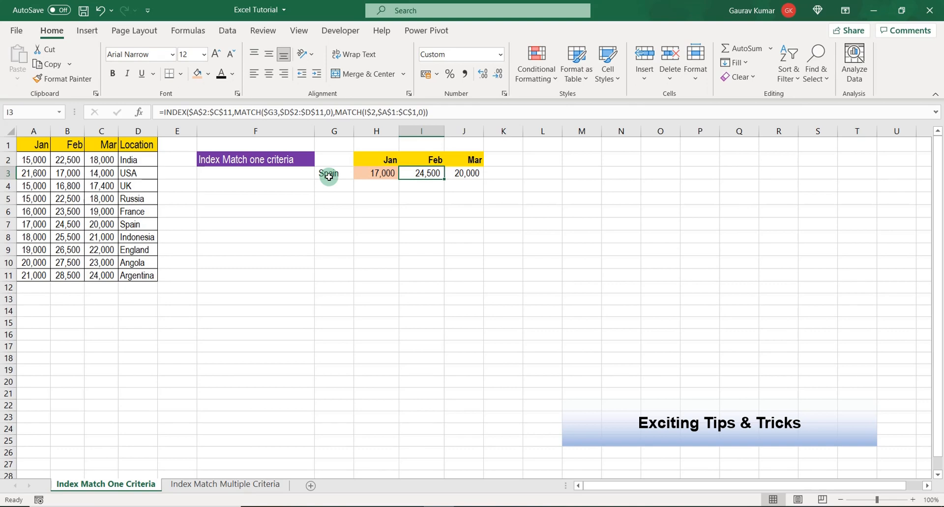
pyautogui.press('Right')
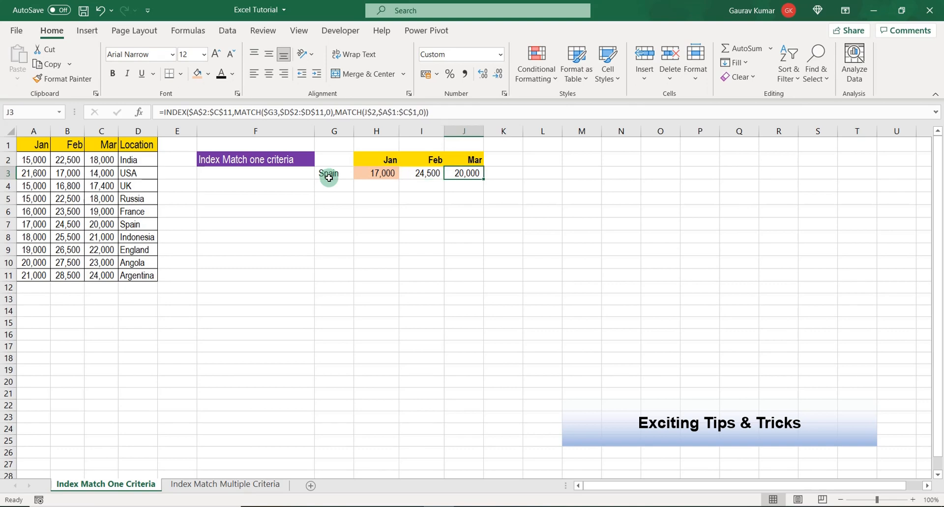
pyautogui.click(147, 225)
pyautogui.moveTo(29, 225); pyautogui.dragTo(103, 225)
pyautogui.click(372, 175)
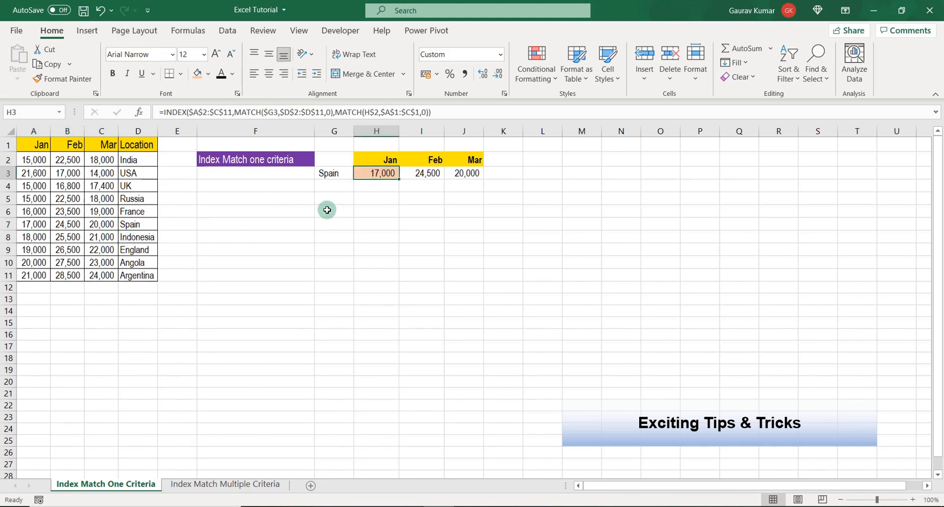
# - Open the Index Match Multiple Criteria sheet and examine the source table's values, locations, sales reps, months and years
pyautogui.click(240, 487)
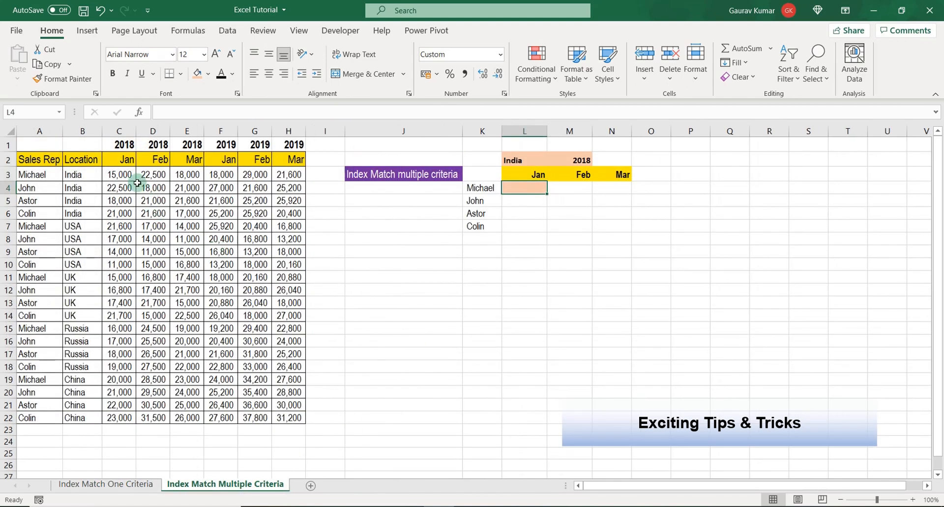
pyautogui.moveTo(120, 177); pyautogui.dragTo(287, 406)
pyautogui.click(101, 172)
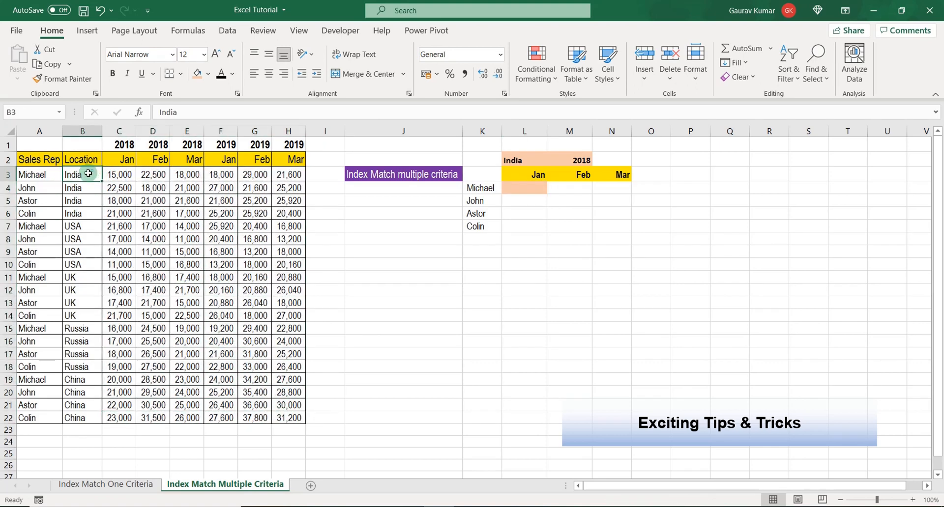
pyautogui.moveTo(31, 174); pyautogui.dragTo(43, 420)
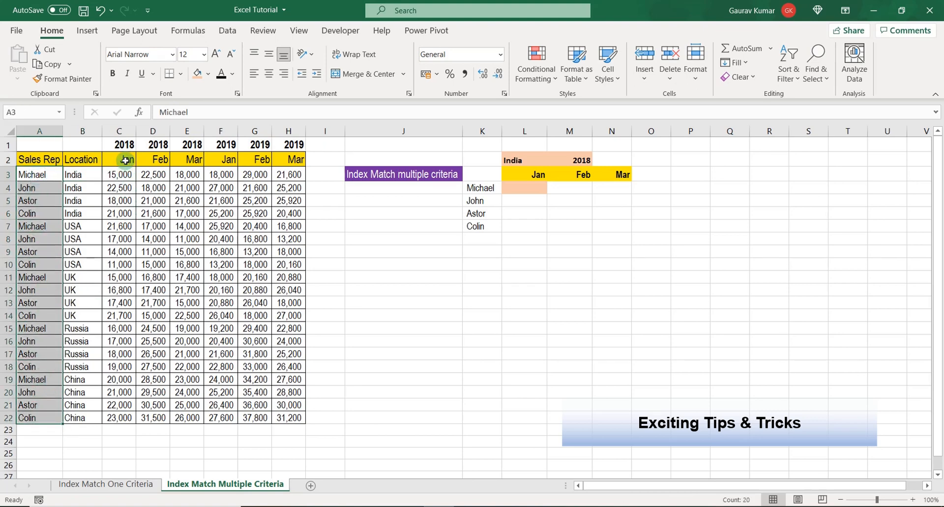
pyautogui.moveTo(125, 161); pyautogui.dragTo(183, 157)
pyautogui.click(117, 145)
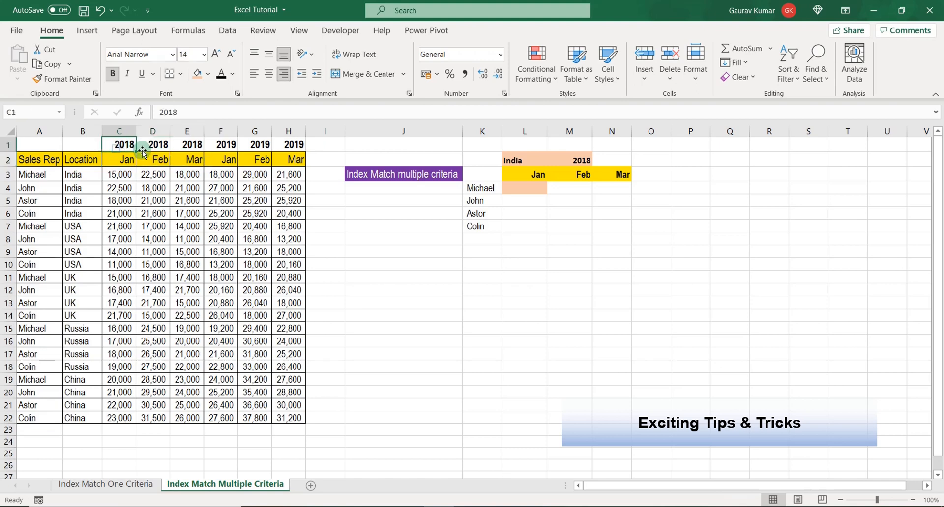
pyautogui.click(216, 144)
pyautogui.click(221, 204)
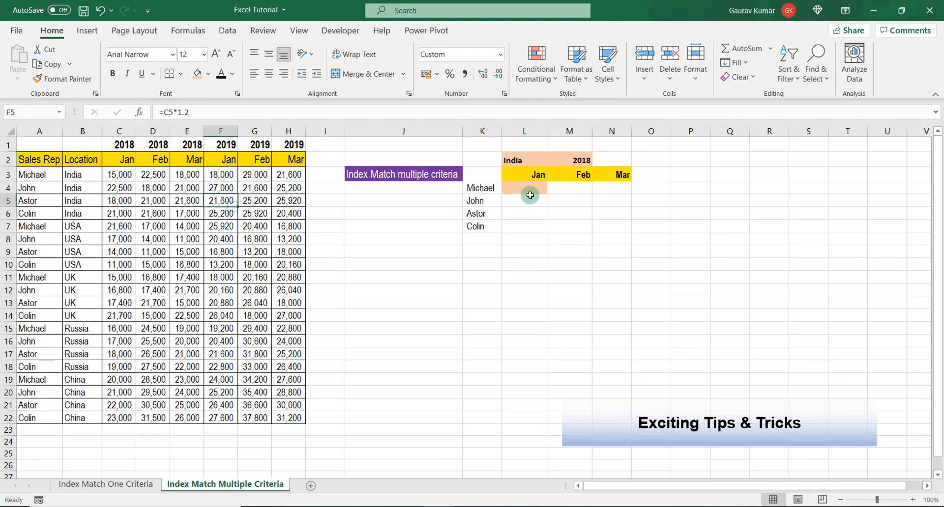
# - Examine the output grid K3:N7 and the location and year criteria cells L2 and M2
pyautogui.click(529, 191)
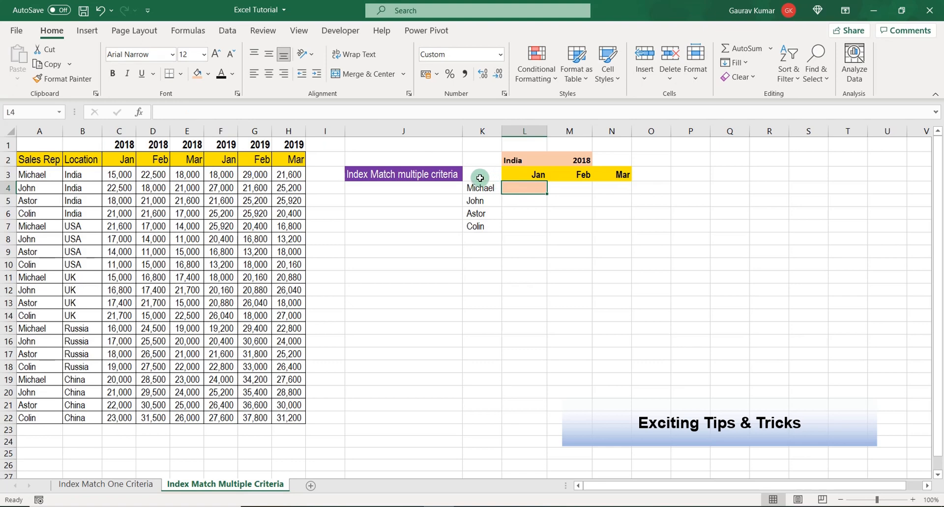
pyautogui.moveTo(479, 177); pyautogui.dragTo(610, 219)
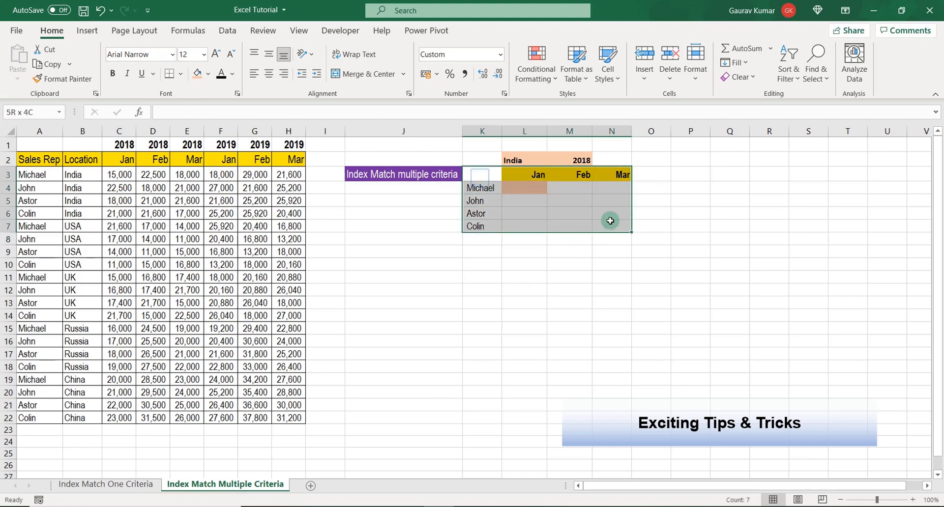
pyautogui.click(517, 191)
pyautogui.moveTo(517, 193); pyautogui.dragTo(512, 204)
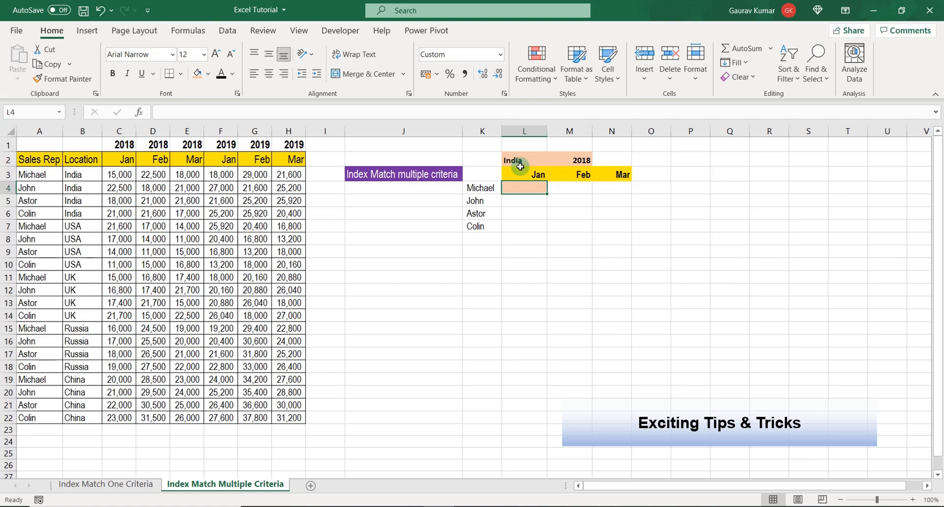
pyautogui.click(520, 164)
pyautogui.click(577, 164)
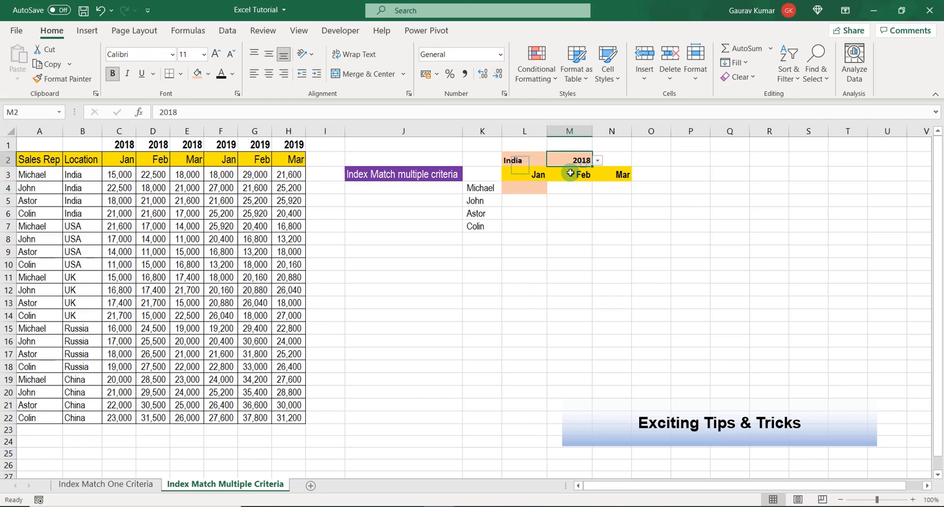
# - Start an INDEX formula in L4 with the absolute array $C$3:$H$22
pyautogui.click(536, 188)
pyautogui.click(536, 188)
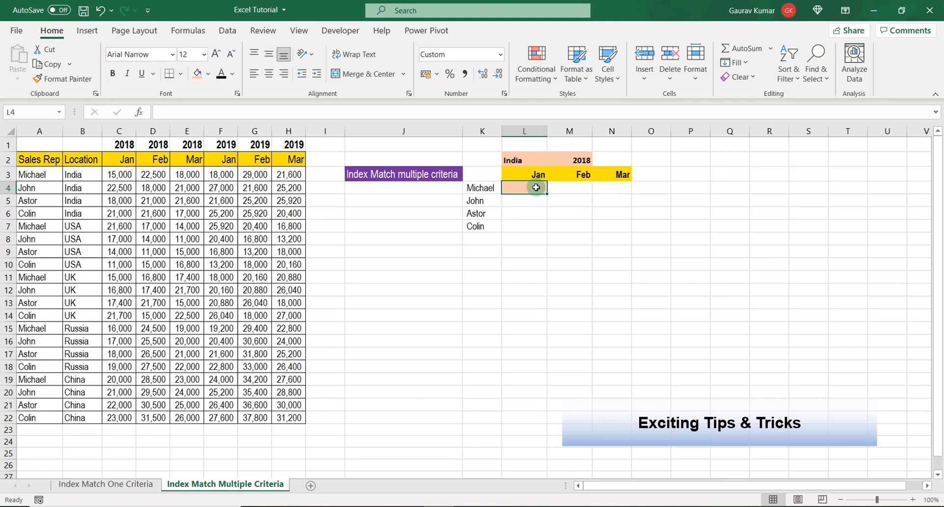
pyautogui.write('=ind')
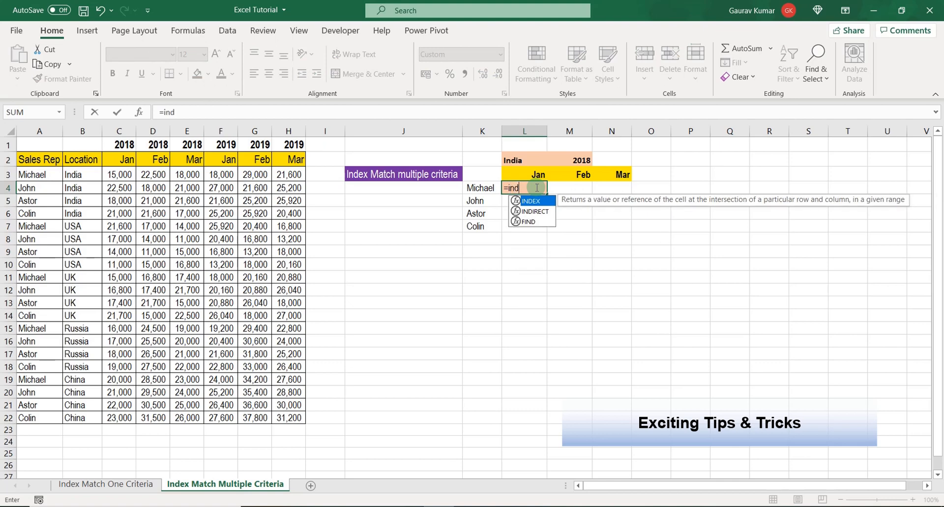
pyautogui.press('Tab')
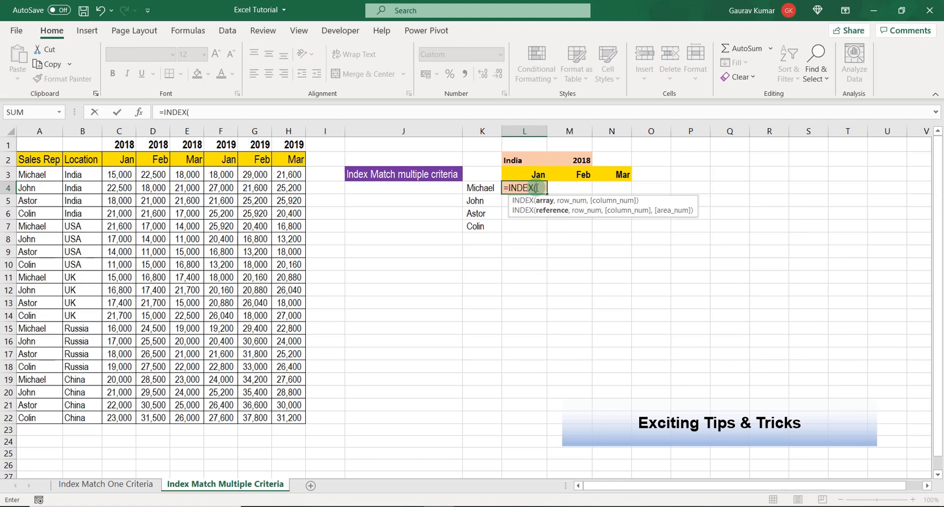
pyautogui.moveTo(126, 175); pyautogui.dragTo(302, 424)
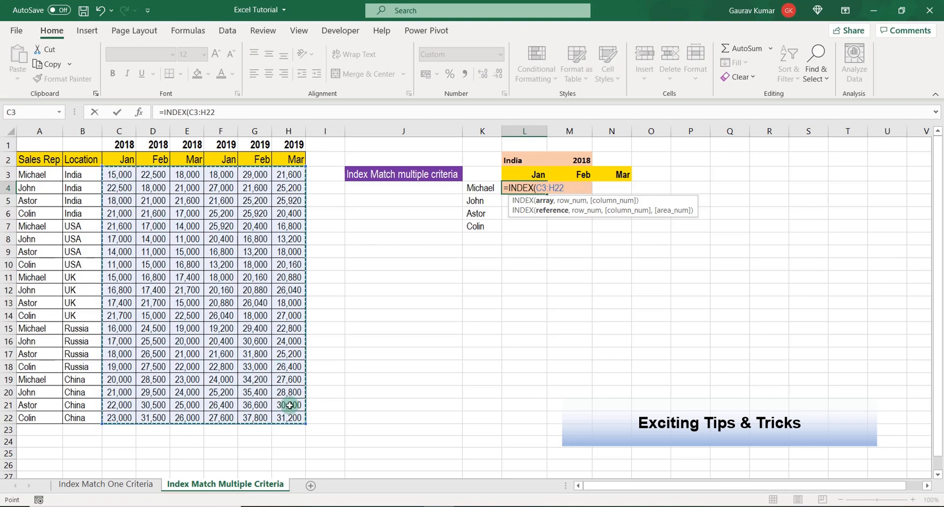
pyautogui.press('F4')
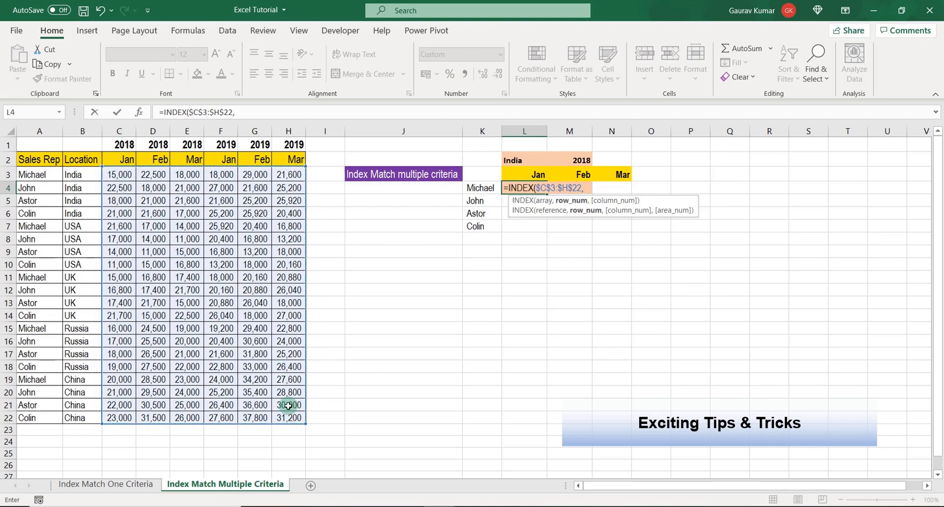
# - Add a MATCH for the row number with the combined lookup value $K4&$L$2
pyautogui.write('matc')
pyautogui.press('Tab')
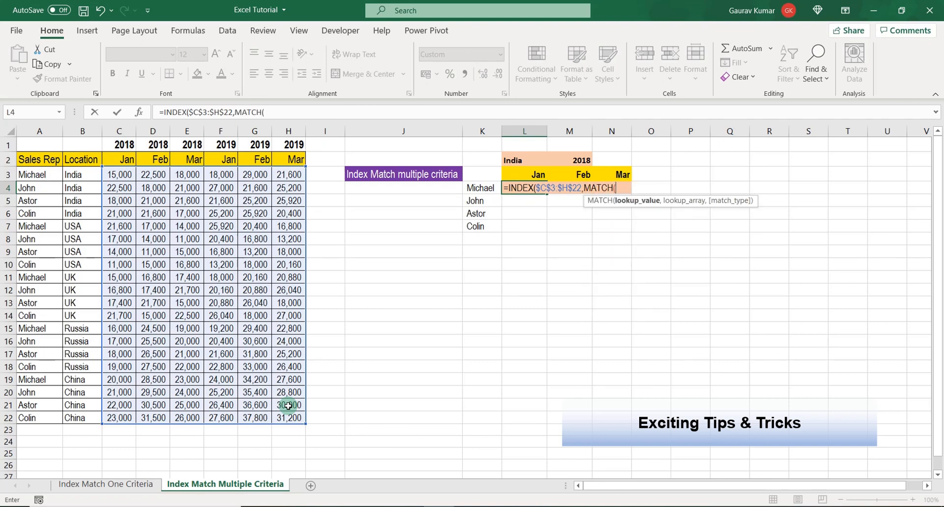
pyautogui.click(481, 188)
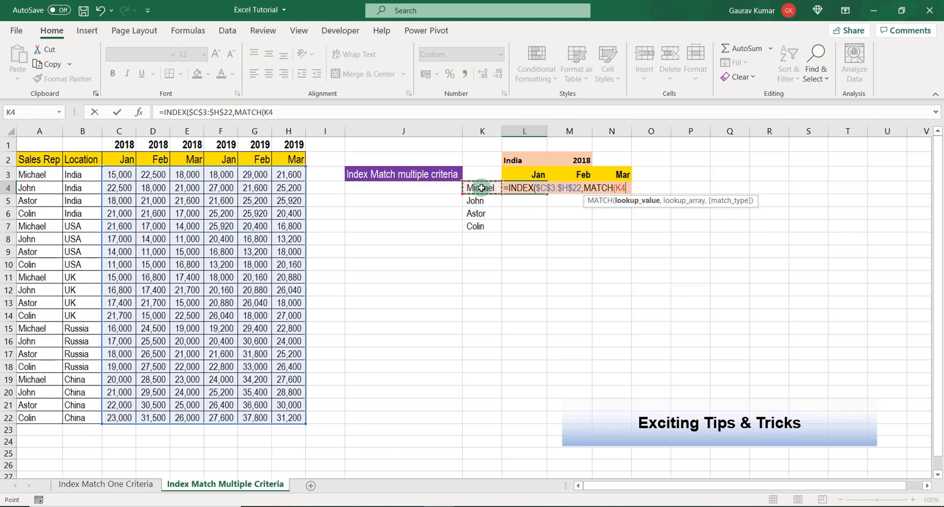
pyautogui.press('F4')
pyautogui.press('F4')
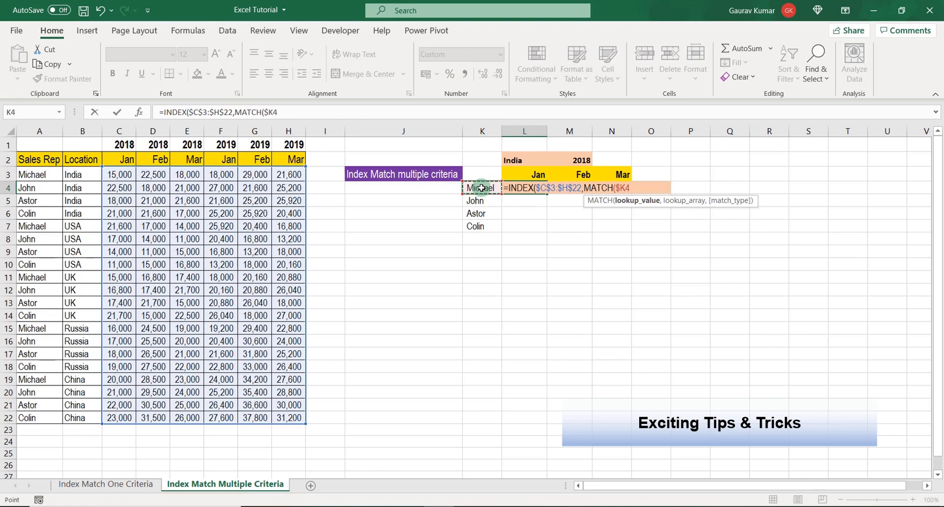
pyautogui.write('&')
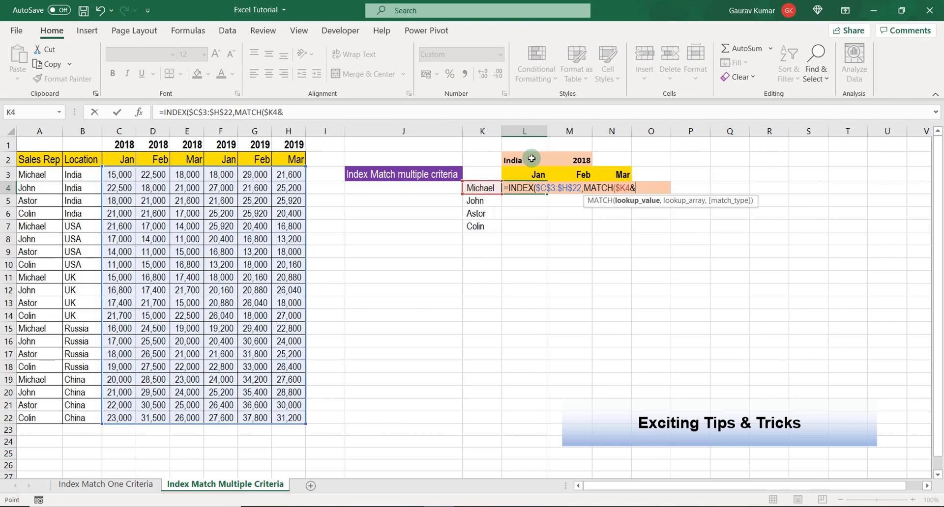
pyautogui.click(532, 159)
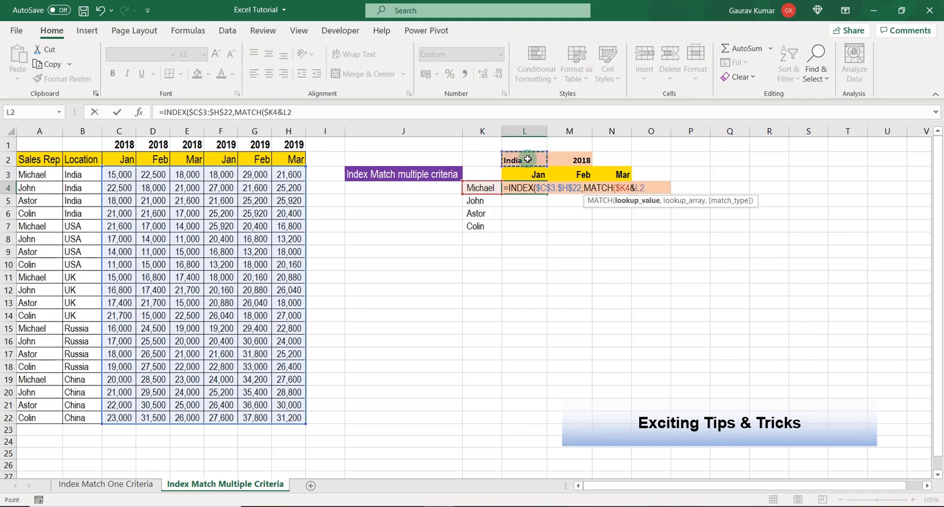
pyautogui.press('F4')
pyautogui.press('F4')
pyautogui.press('F4')
pyautogui.press('F4')
pyautogui.write(',')
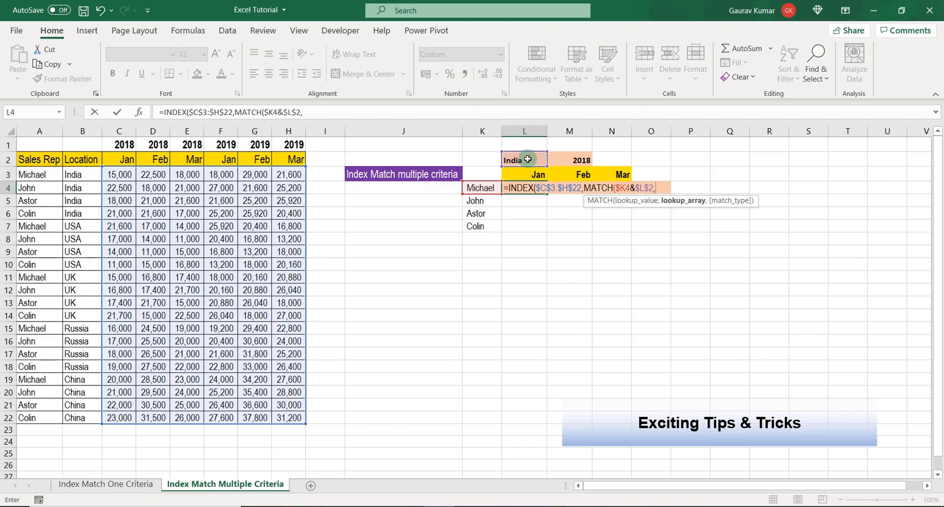
# - Complete the row MATCH with lookup array $A$3:$A$22&$B$3:$B$22 and match type 0
pyautogui.moveTo(42, 173); pyautogui.dragTo(59, 415)
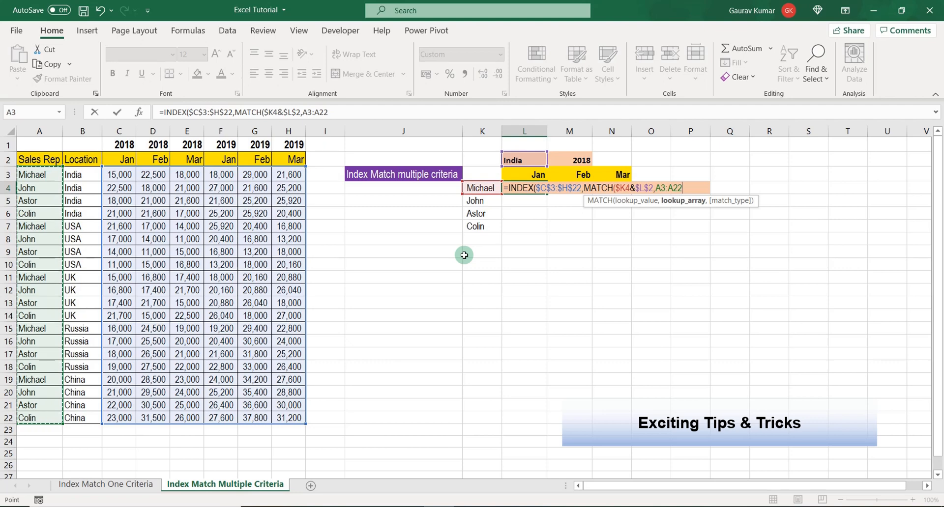
pyautogui.press('F4')
pyautogui.write('&')
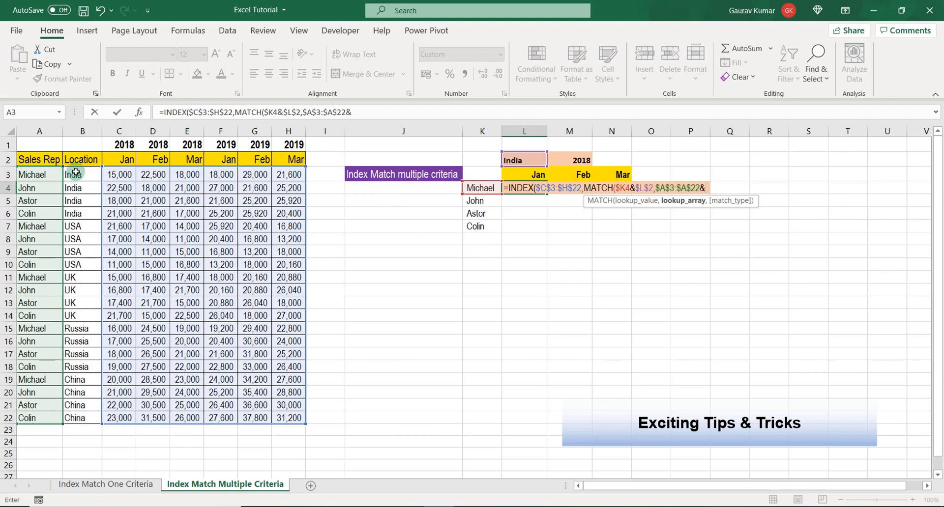
pyautogui.moveTo(72, 176); pyautogui.dragTo(96, 418)
pyautogui.press('F4')
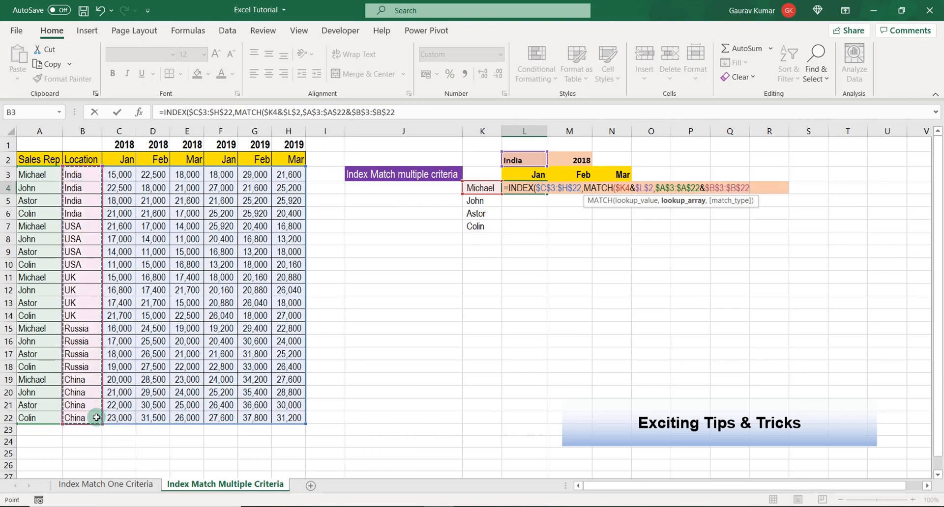
pyautogui.write(',')
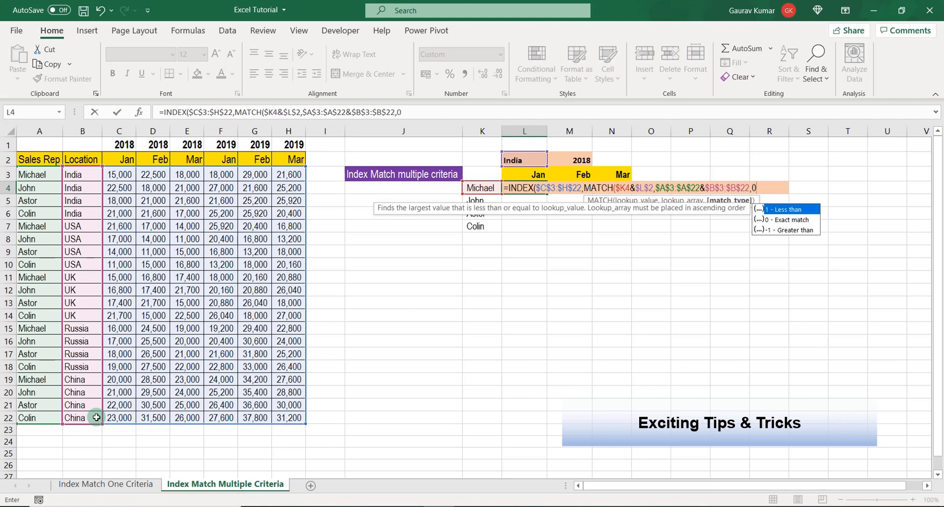
pyautogui.write('0)')
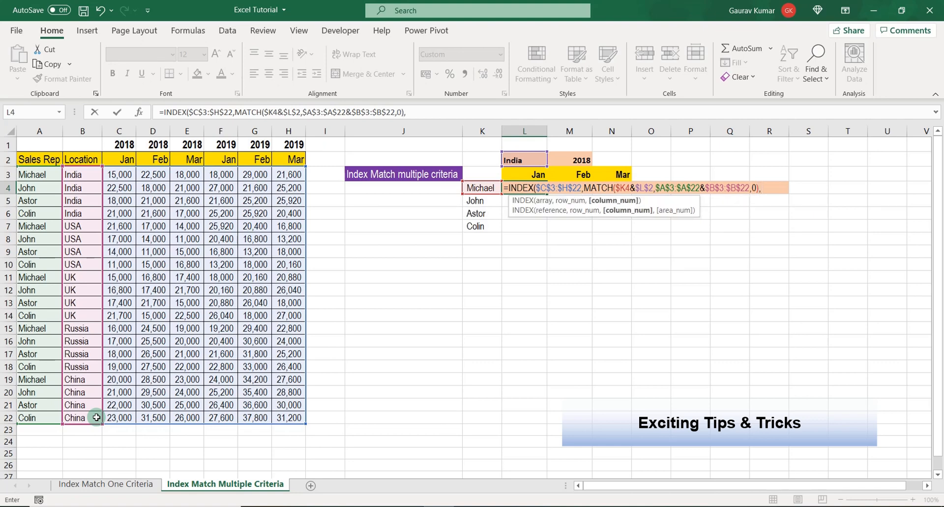
# - Add a second MATCH for the column number with the combined lookup value L$3&$M$2
pyautogui.write(',ma')
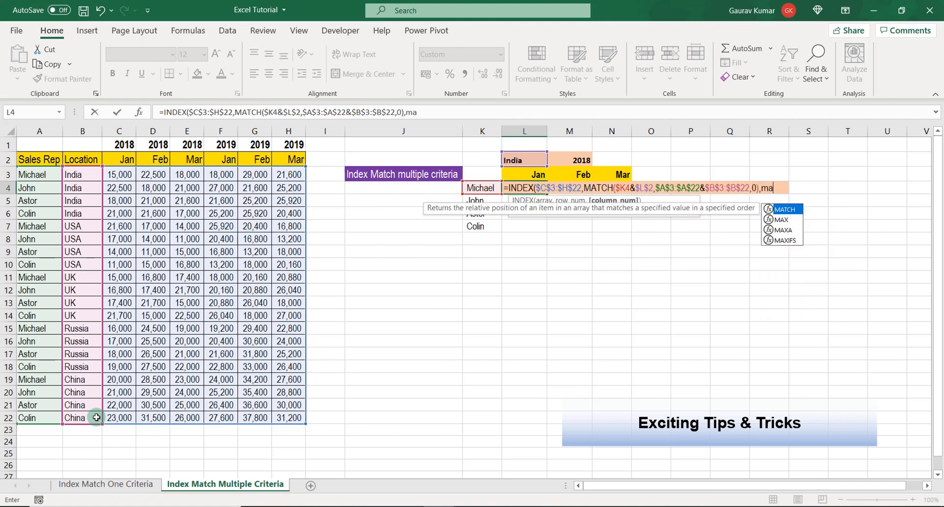
pyautogui.write('tc')
pyautogui.press('Tab')
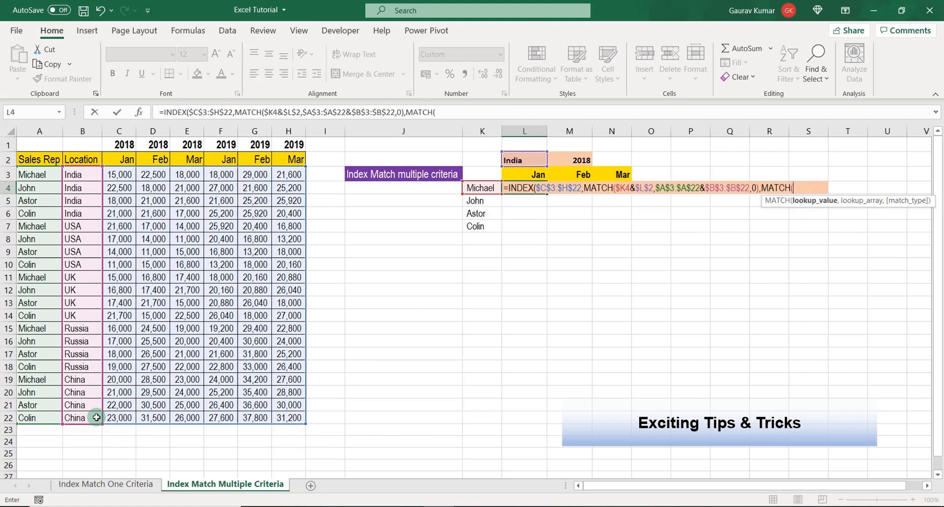
pyautogui.click(516, 172)
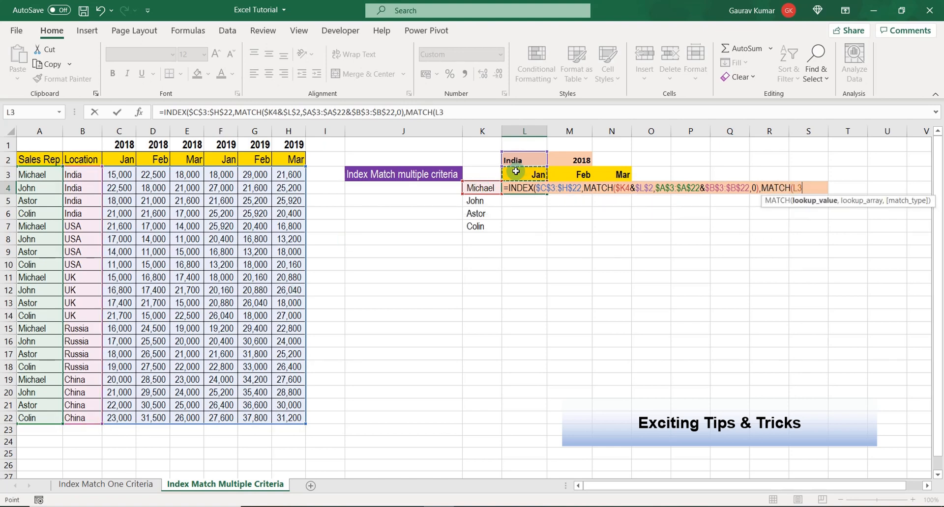
pyautogui.press('F4')
pyautogui.press('F4')
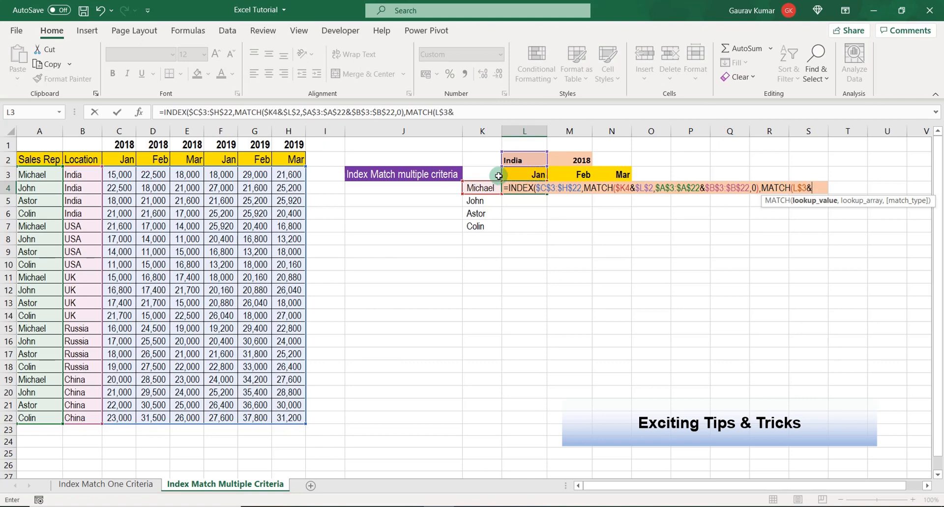
pyautogui.write('&')
pyautogui.click(557, 155)
pyautogui.press('F4')
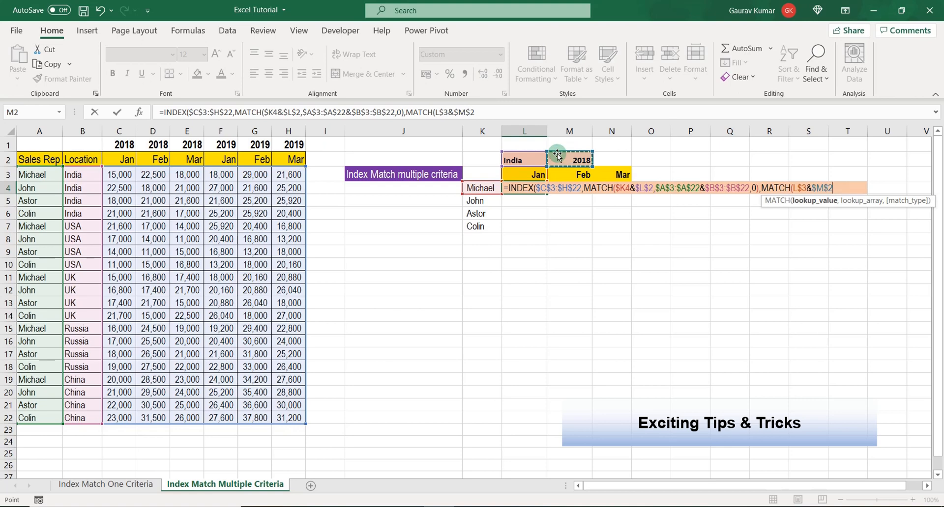
pyautogui.write(',')
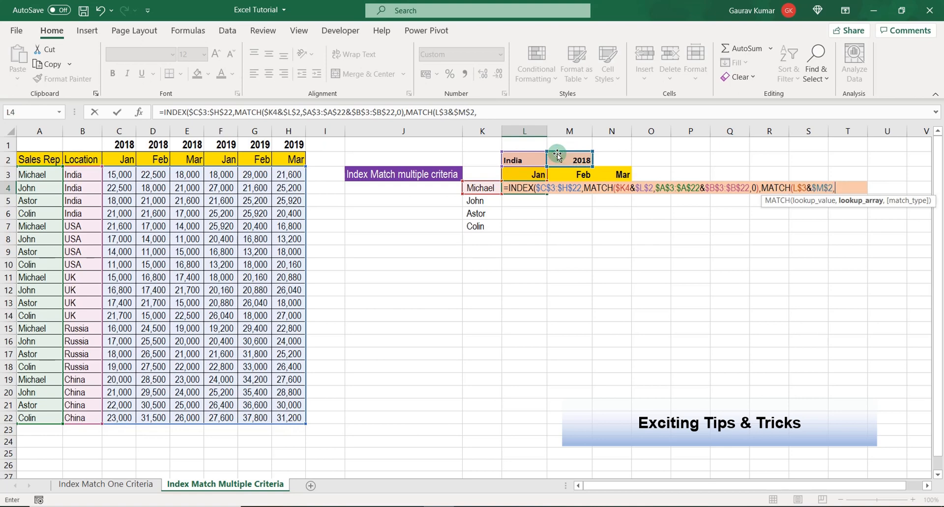
# - Complete the column MATCH with lookup array $C$2:$H$2&$C$1:$H$1 and match type 0, and enter the formula in L4
pyautogui.click(117, 160)
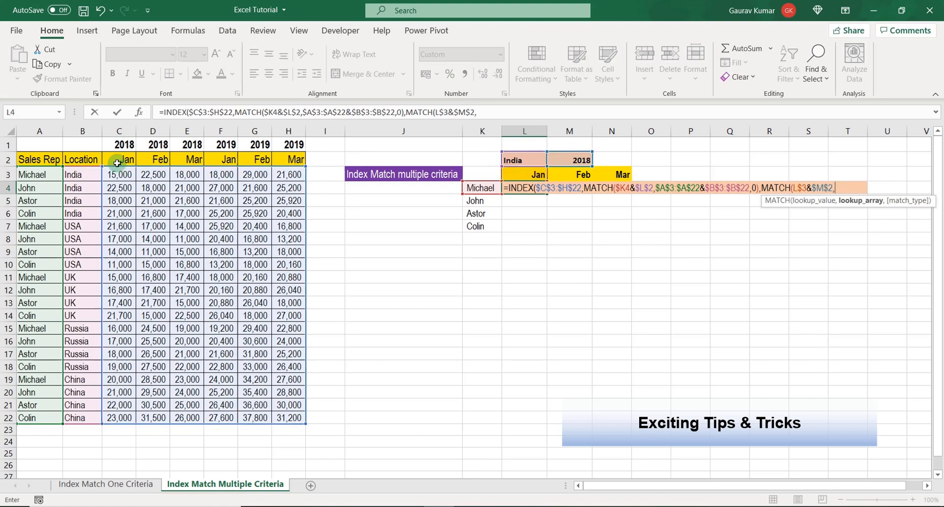
pyautogui.moveTo(117, 160); pyautogui.dragTo(276, 161)
pyautogui.press('F4')
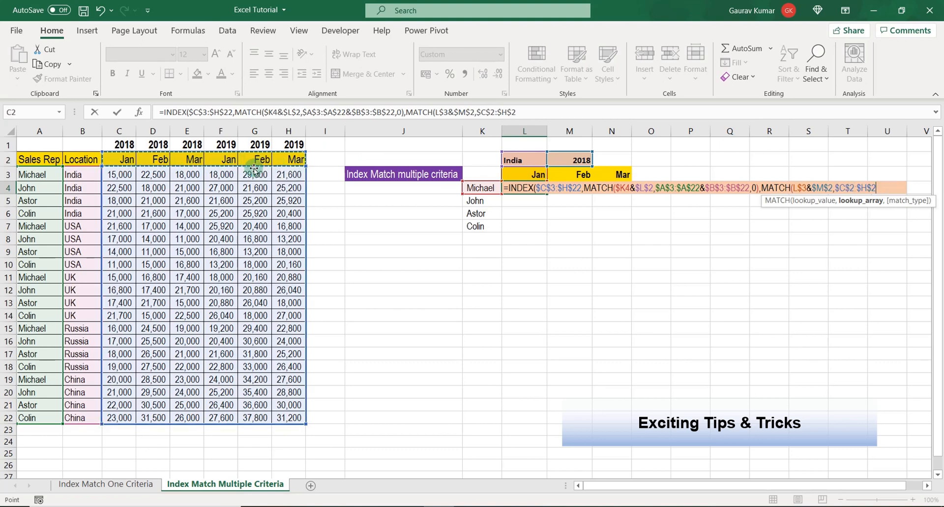
pyautogui.write('&')
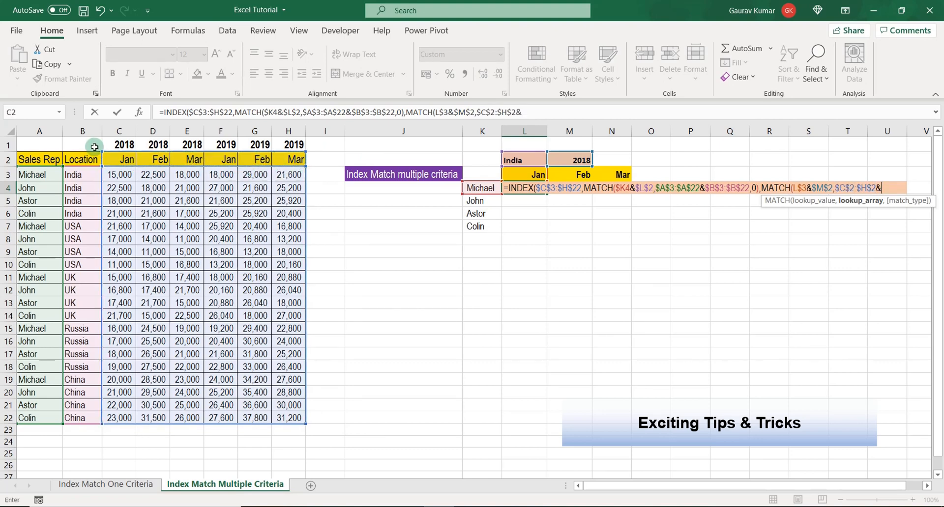
pyautogui.click(110, 146)
pyautogui.moveTo(110, 146); pyautogui.dragTo(294, 145)
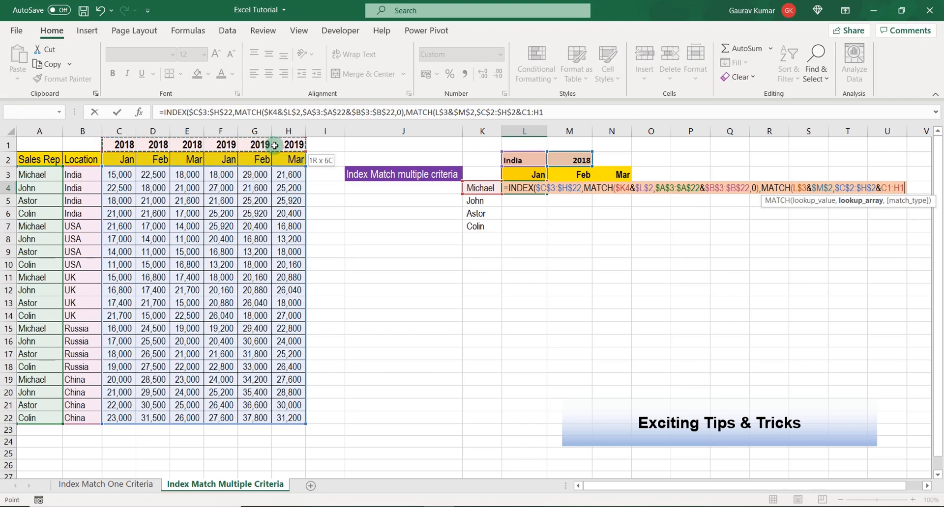
pyautogui.press('F4')
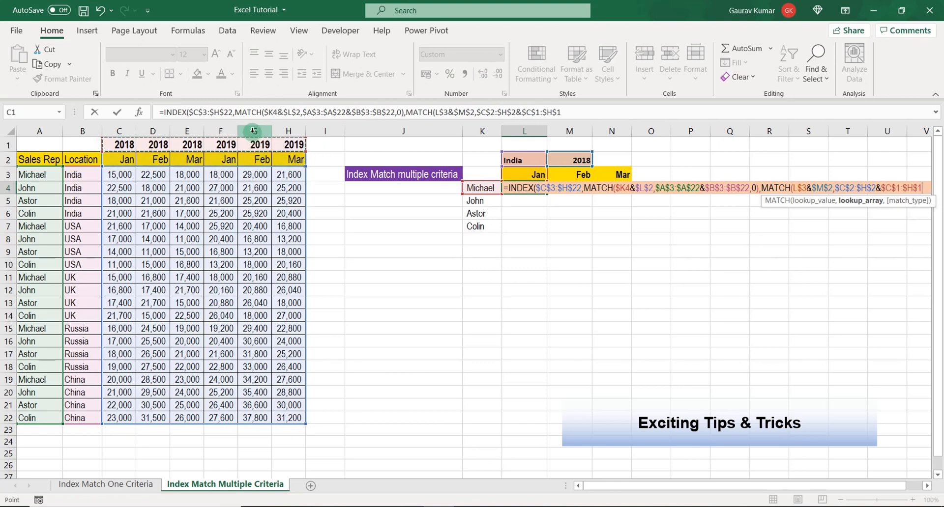
pyautogui.write(',0')
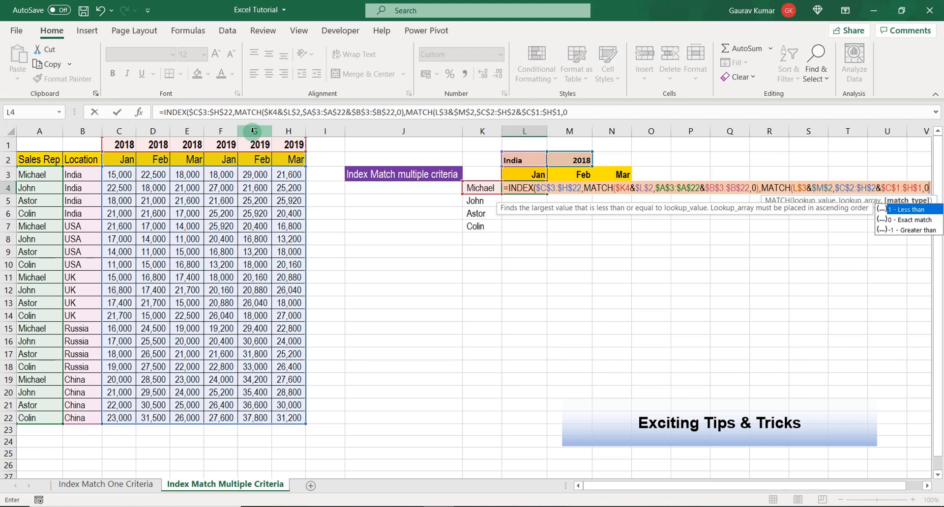
pyautogui.write('))')
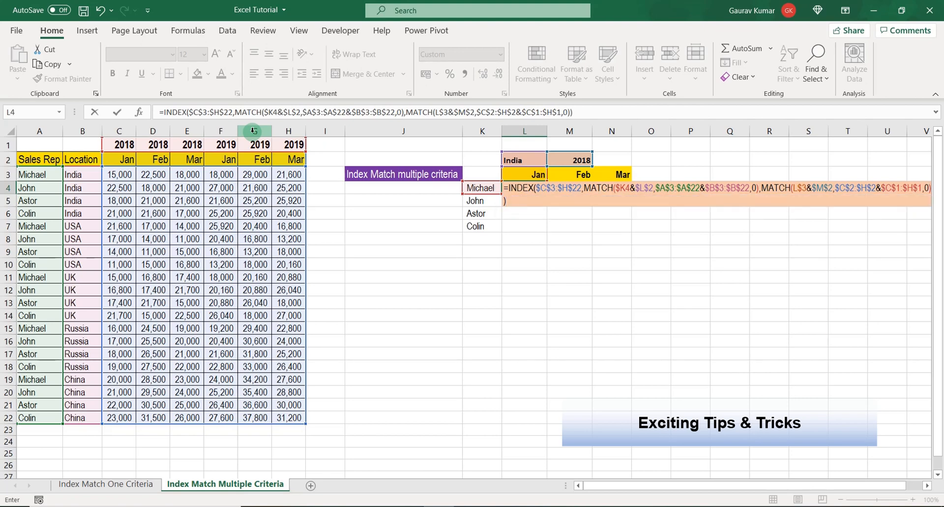
pyautogui.hotkey('ctrl', 'Return')
# - Copy the L4 formula and paste it as formulas only across the results range L4:N7
pyautogui.hotkey('ctrl', 'c')
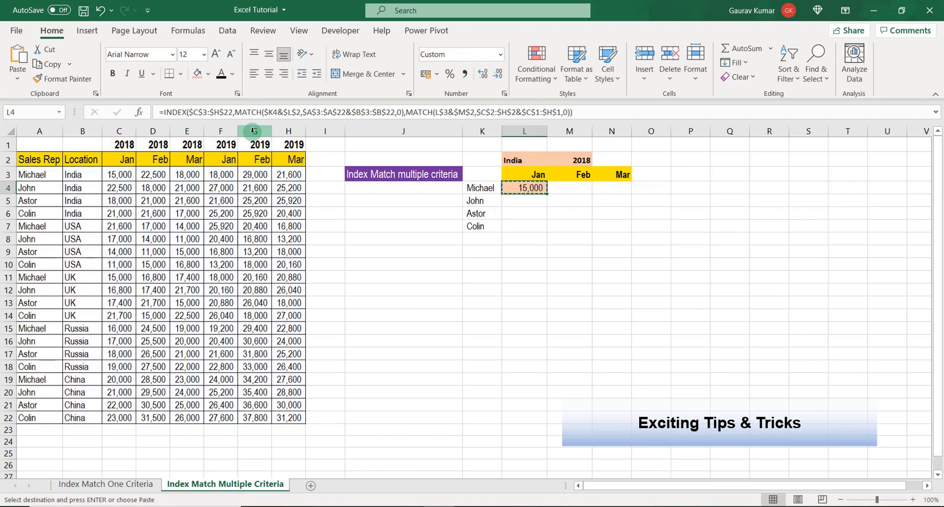
pyautogui.hotkey('shift', 'Right')
pyautogui.hotkey('shift', 'Right')
pyautogui.hotkey('shift', 'Down')
pyautogui.hotkey('shift', 'Down')
pyautogui.hotkey('shift', 'Down')
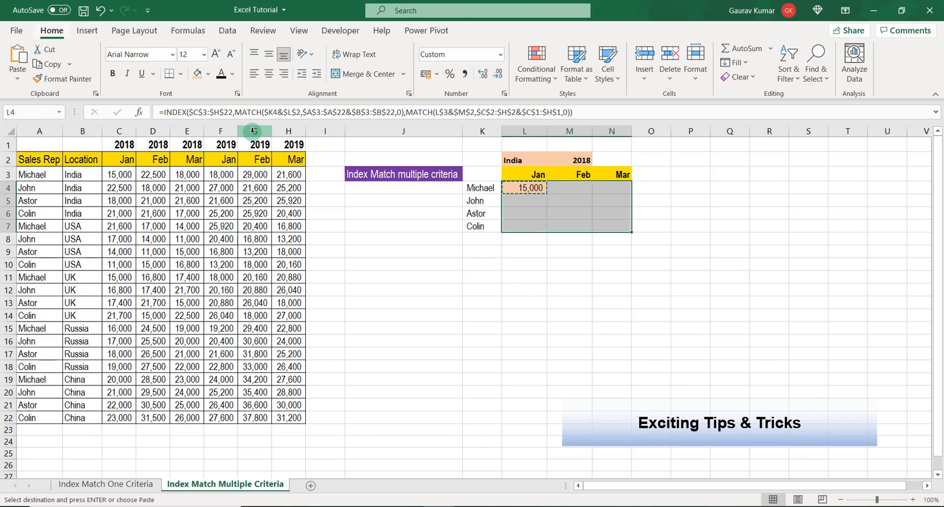
pyautogui.hotkey('alt', 'e')
pyautogui.press('s')
pyautogui.press('f')
pyautogui.press('Return')
pyautogui.press('Down')
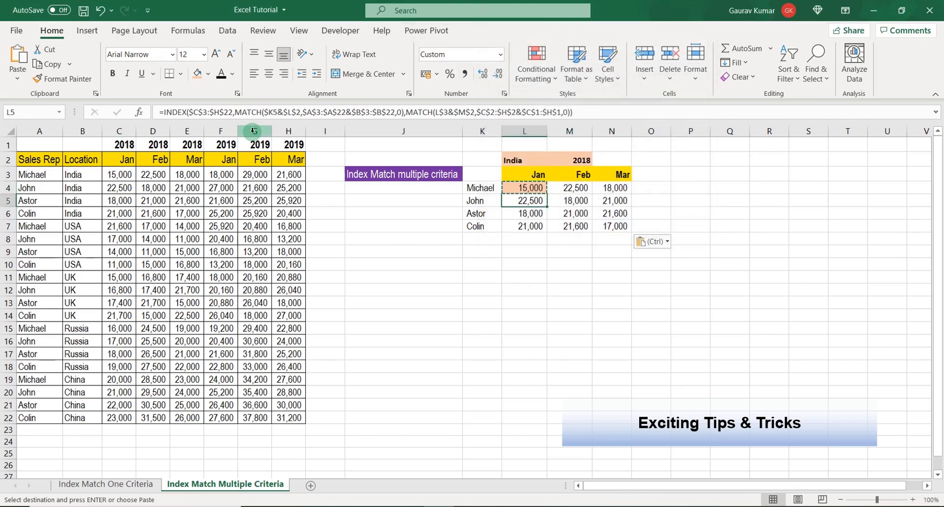
pyautogui.press('Up')
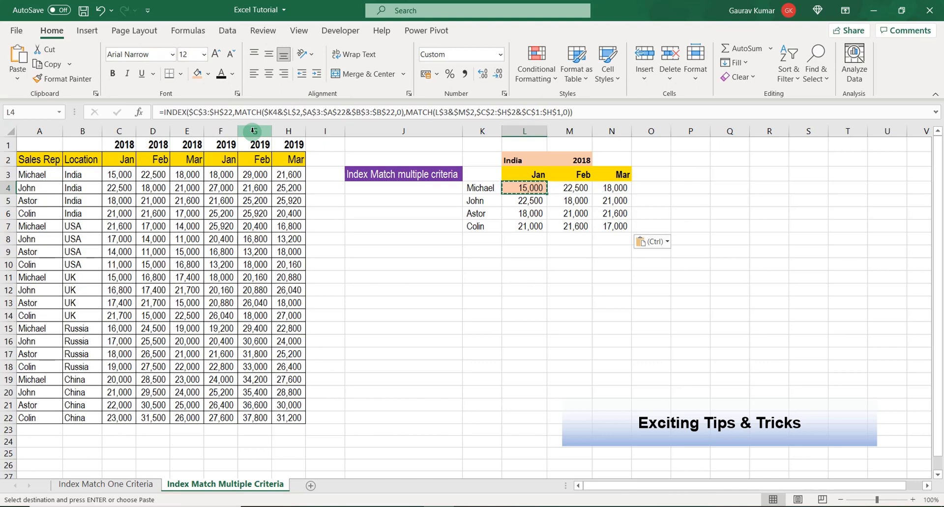
# - Set the location in L2 to USA and check the first result against its source value in C7
pyautogui.click(106, 176)
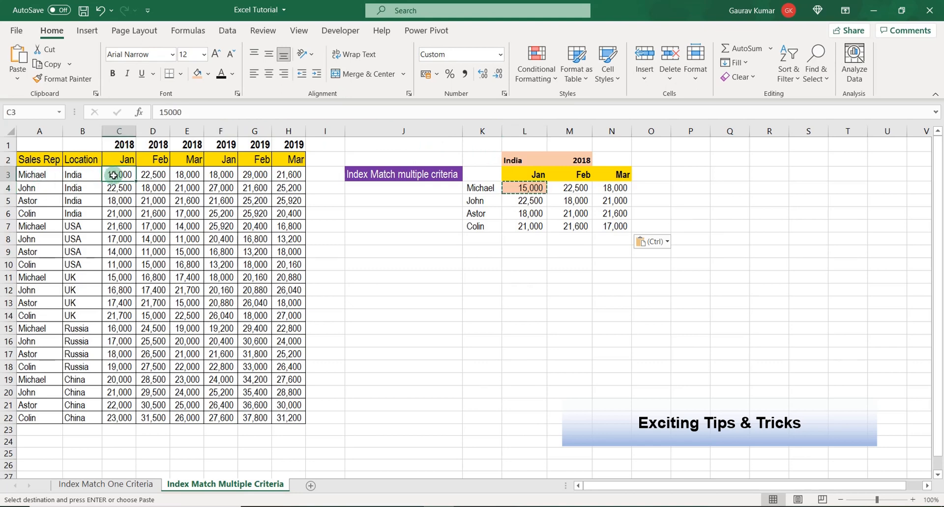
pyautogui.click(535, 161)
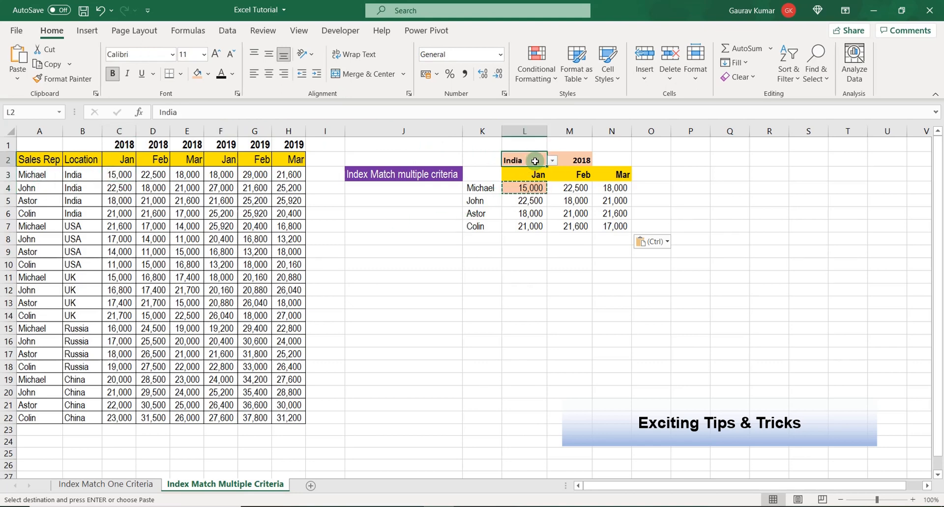
pyautogui.hotkey('alt', 'Down')
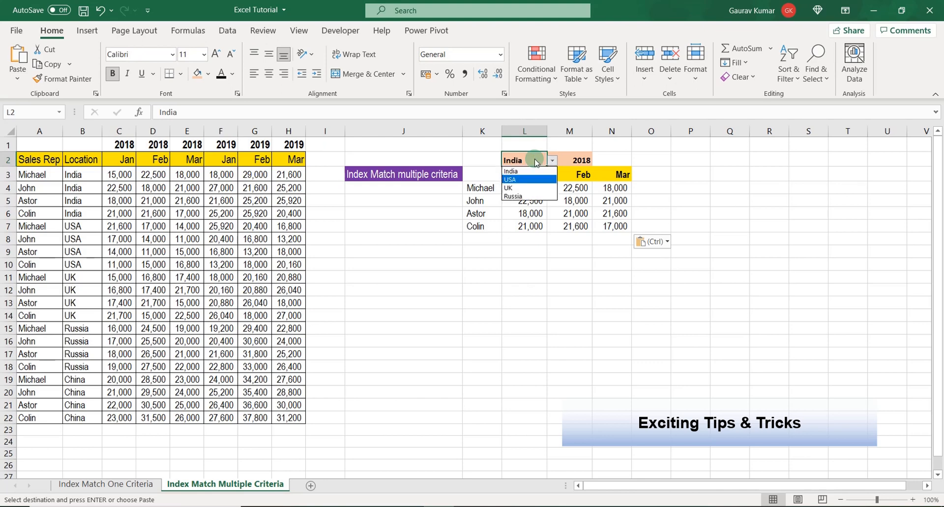
pyautogui.press('Return')
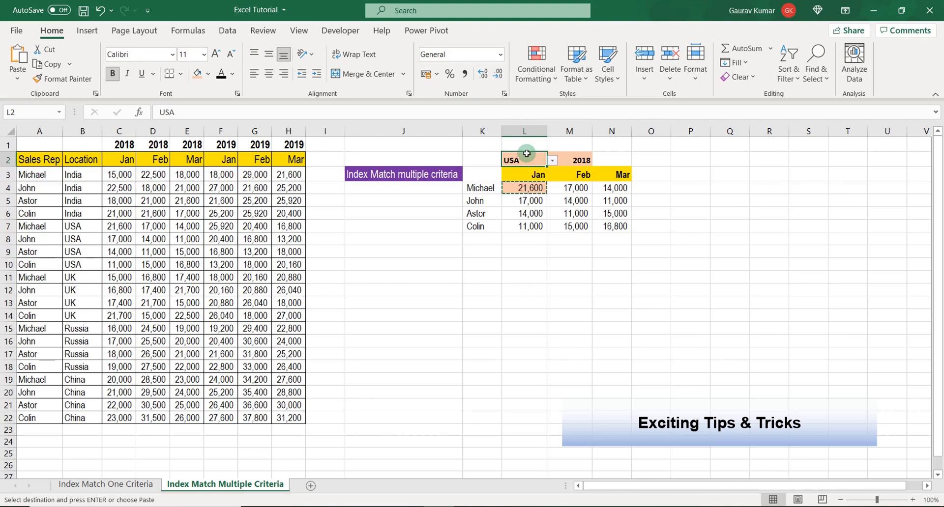
pyautogui.click(37, 227)
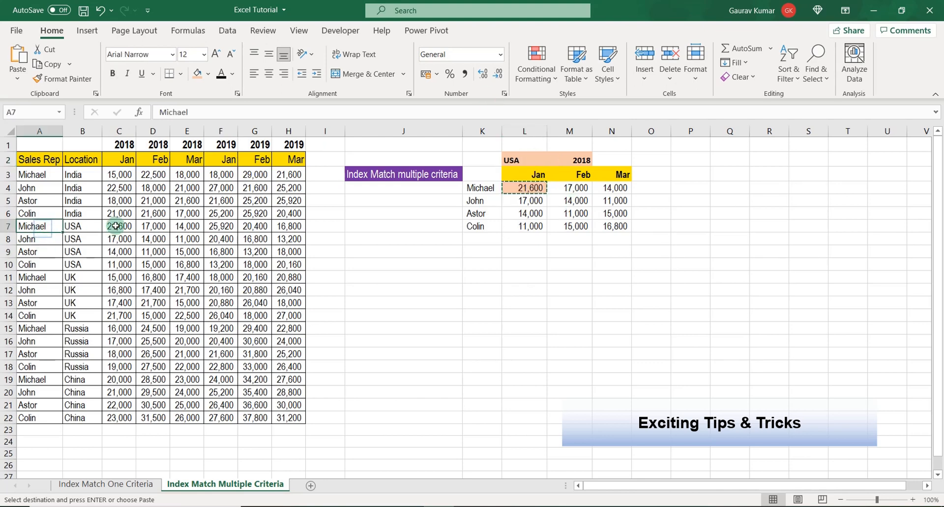
pyautogui.click(119, 226)
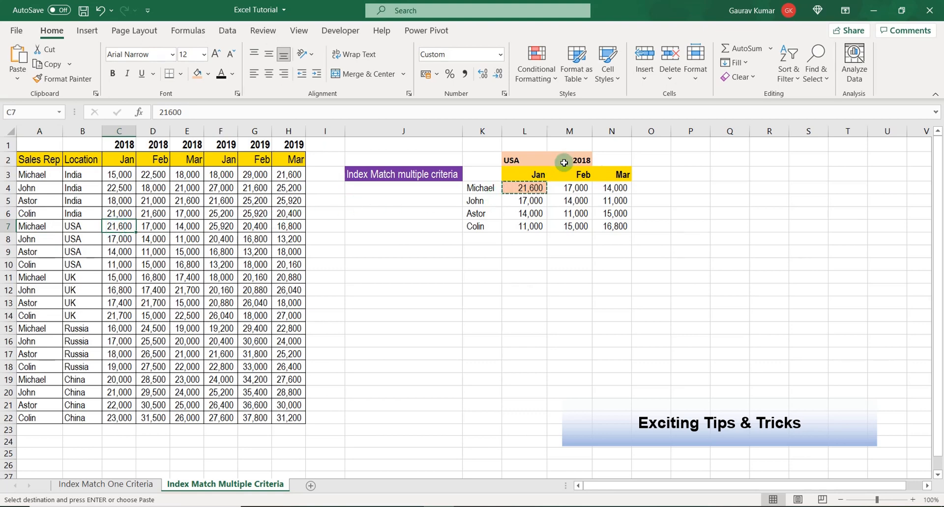
# - Set the year in M2 to 2019
pyautogui.click(564, 161)
pyautogui.hotkey('alt', 'Down')
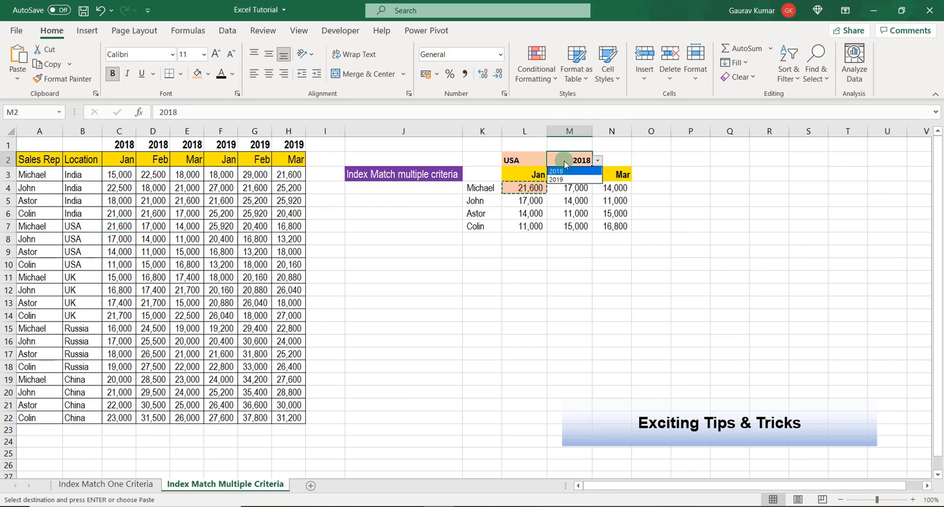
pyautogui.press('Down')
pyautogui.press('Return')
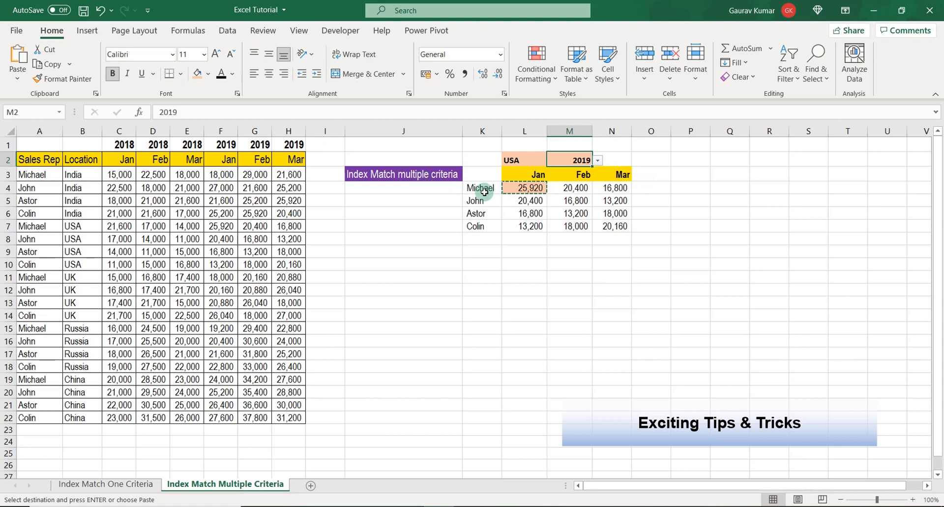
# - Trace the L4 result to the first sales rep's USA row under Jan 2019 and fill F7 with light orange
pyautogui.click(488, 191)
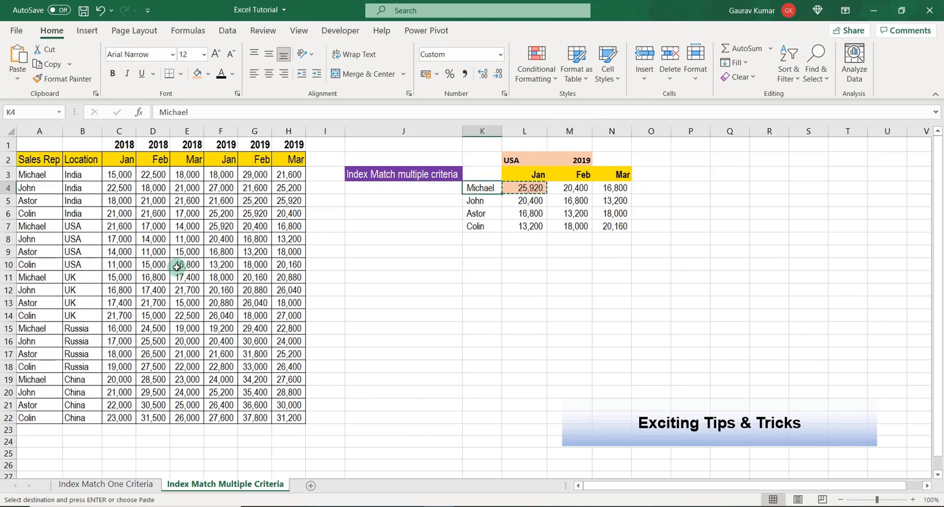
pyautogui.click(55, 277)
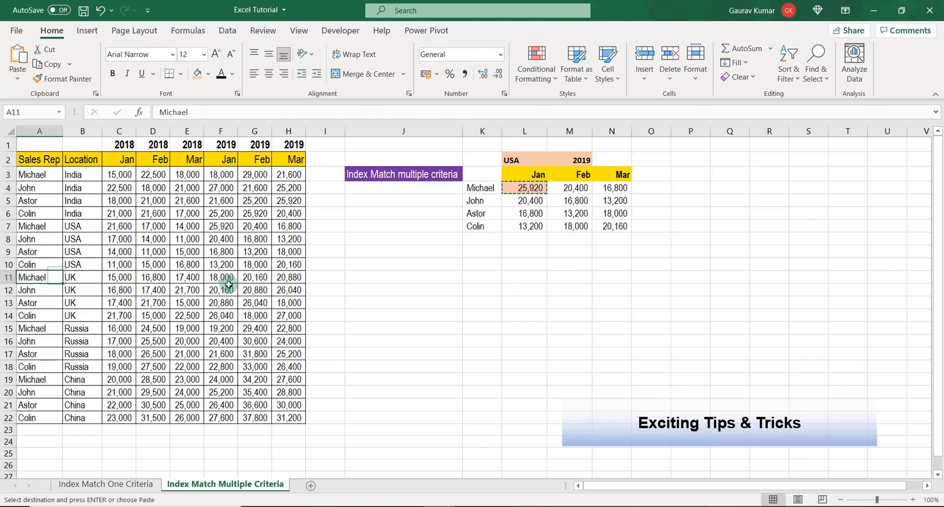
pyautogui.click(31, 224)
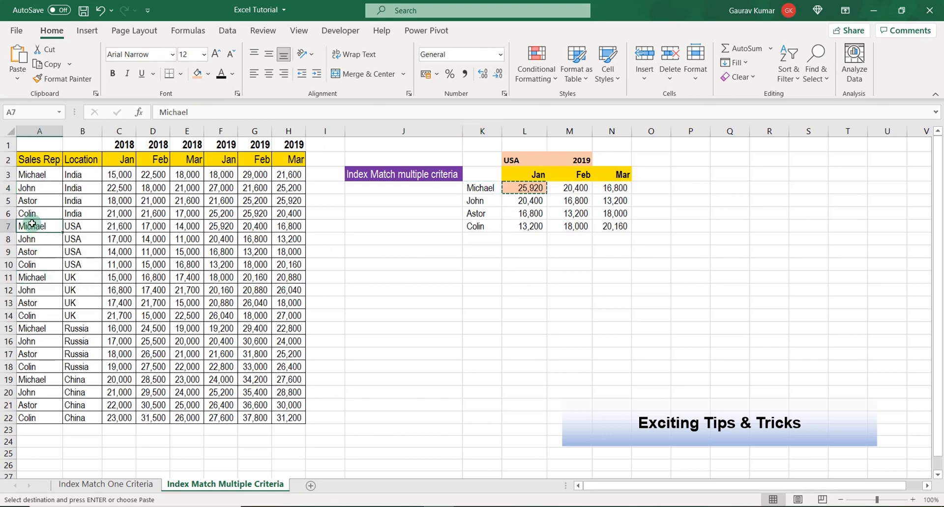
pyautogui.click(79, 225)
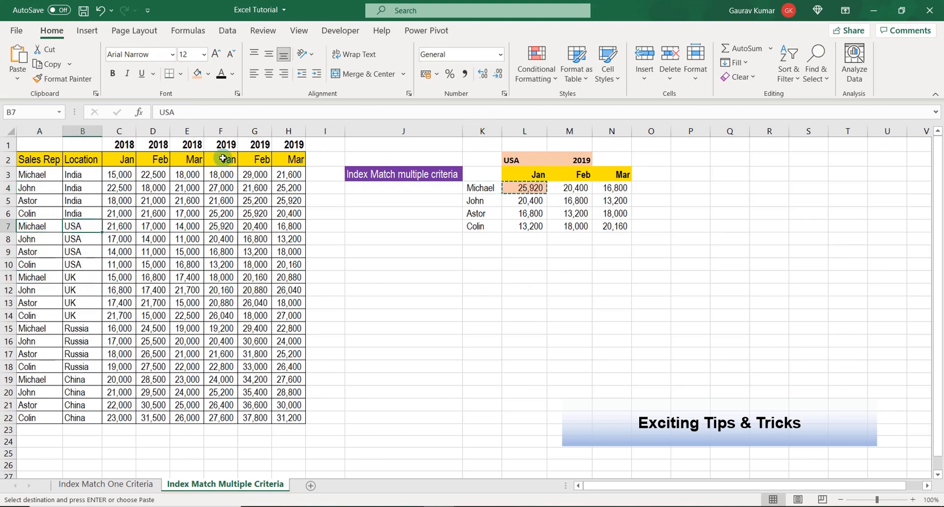
pyautogui.click(219, 226)
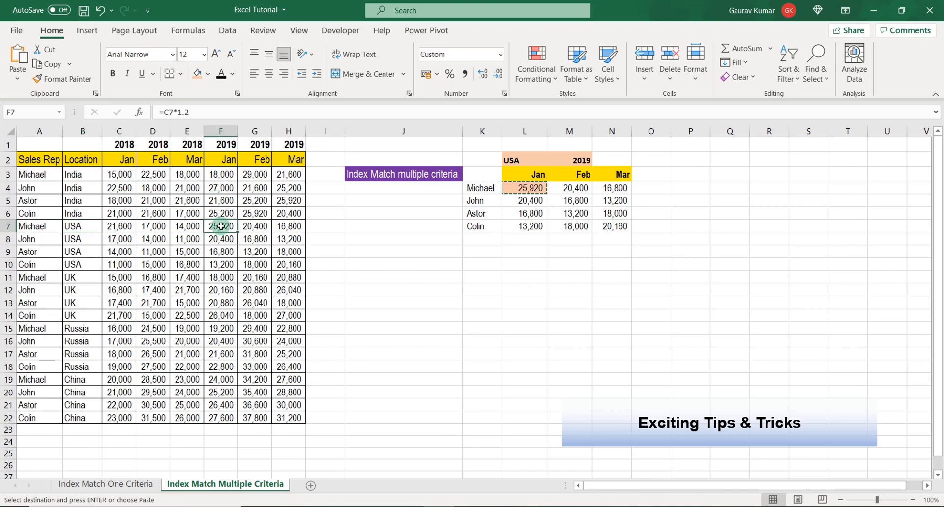
pyautogui.click(197, 72)
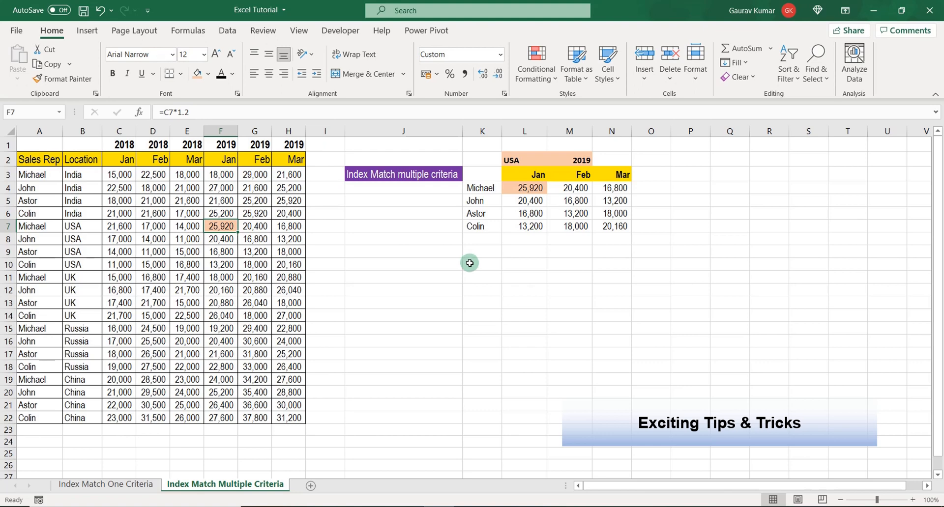
# - Show the L4 formula as text in L9 with =FORMULATEXT(L4) and review its full length
pyautogui.click(530, 161)
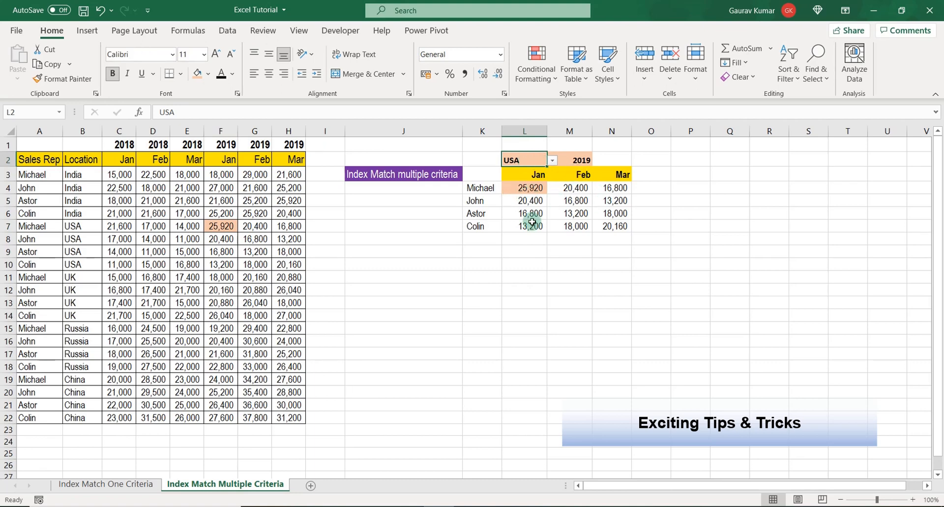
pyautogui.click(524, 251)
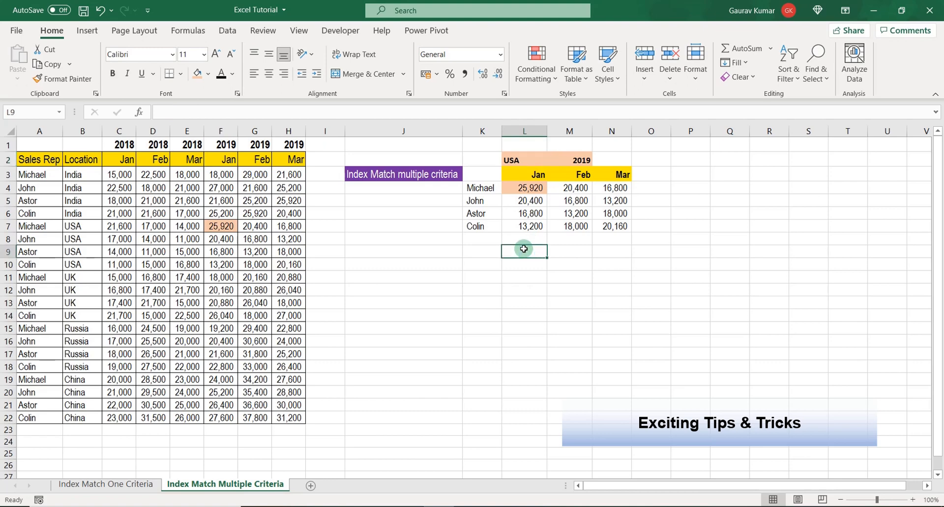
pyautogui.write('=form')
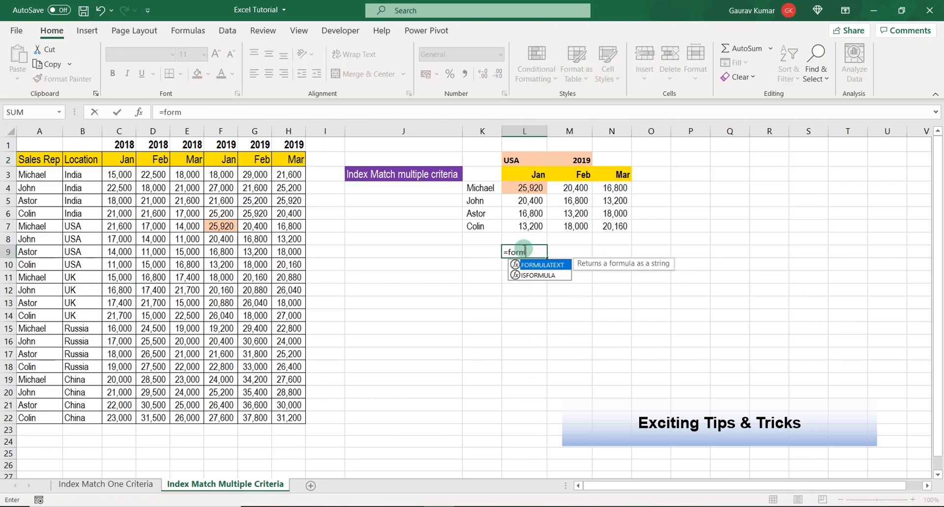
pyautogui.write('ula')
pyautogui.press('Tab')
pyautogui.press('Up')
pyautogui.press('Up')
pyautogui.press('Up')
pyautogui.press('Up')
pyautogui.press('Up')
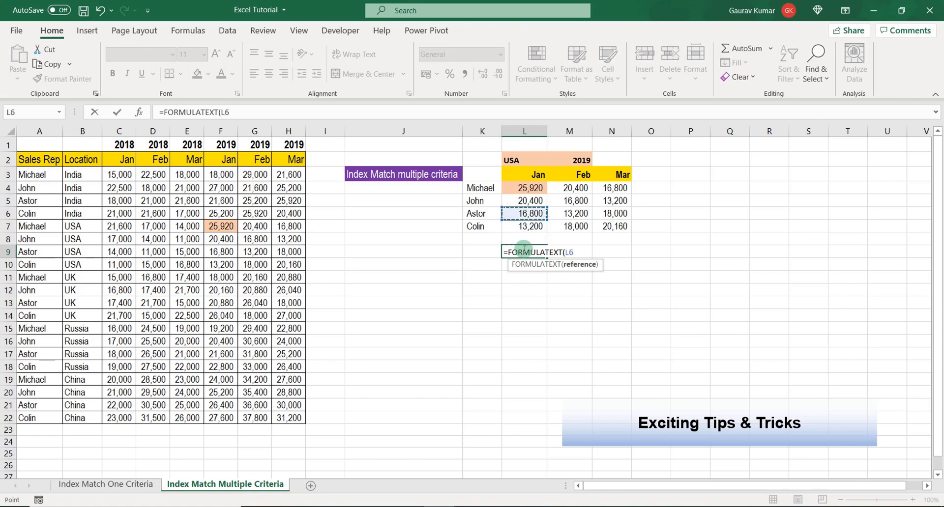
pyautogui.press('Return')
pyautogui.click(523, 250)
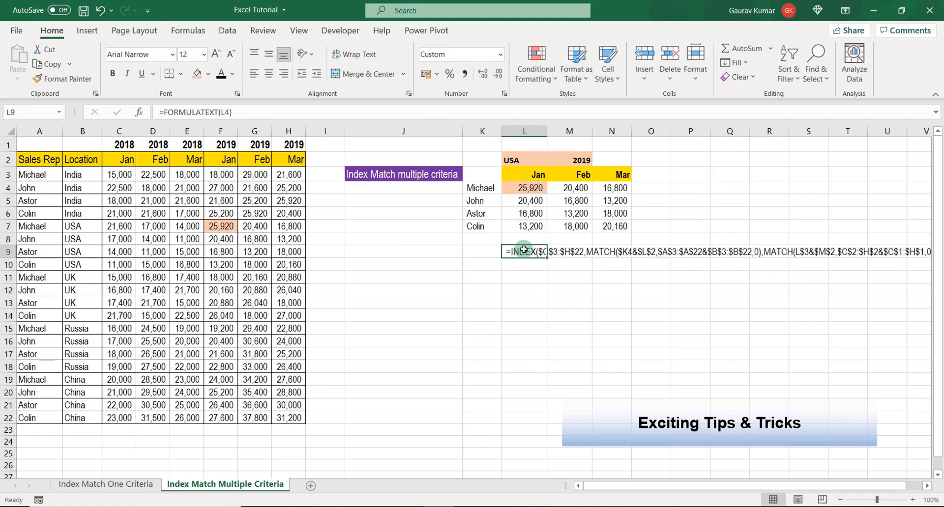
pyautogui.doubleClick(523, 251)
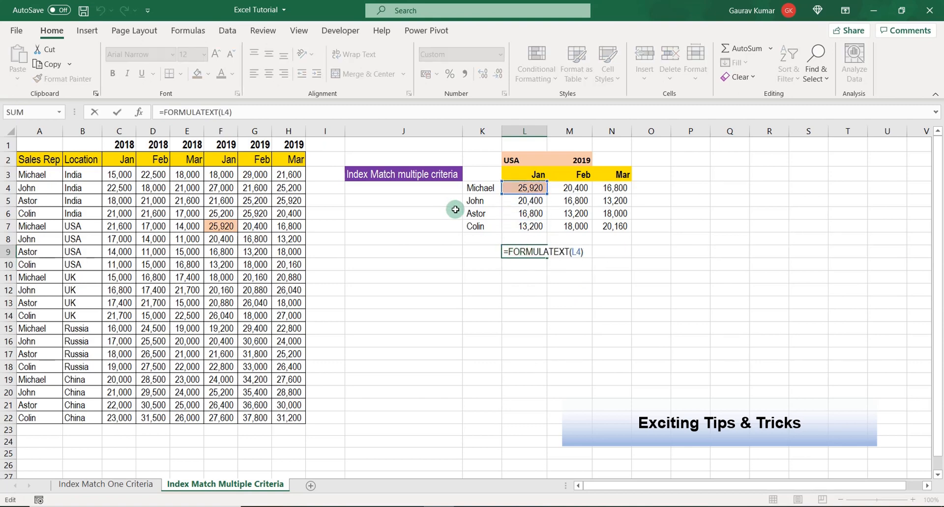
pyautogui.press('Escape')
pyautogui.moveTo(662, 486); pyautogui.dragTo(677, 487)
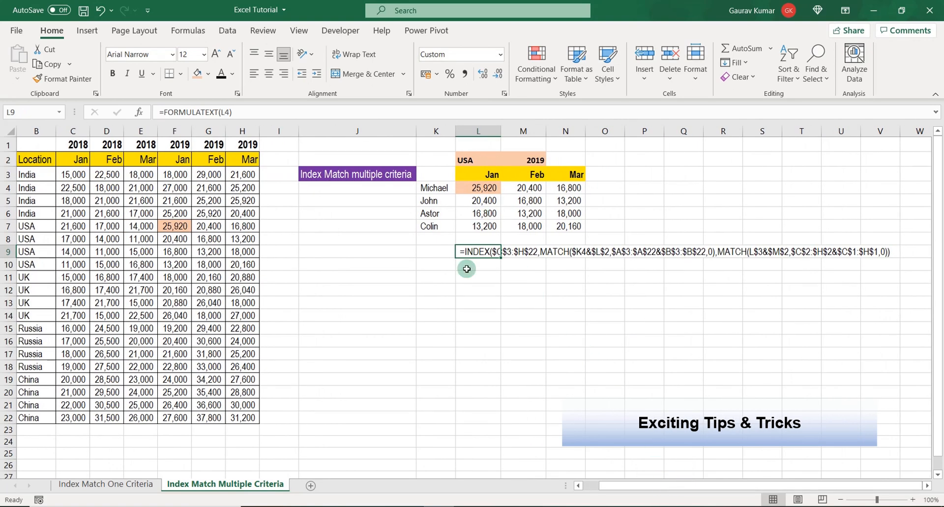